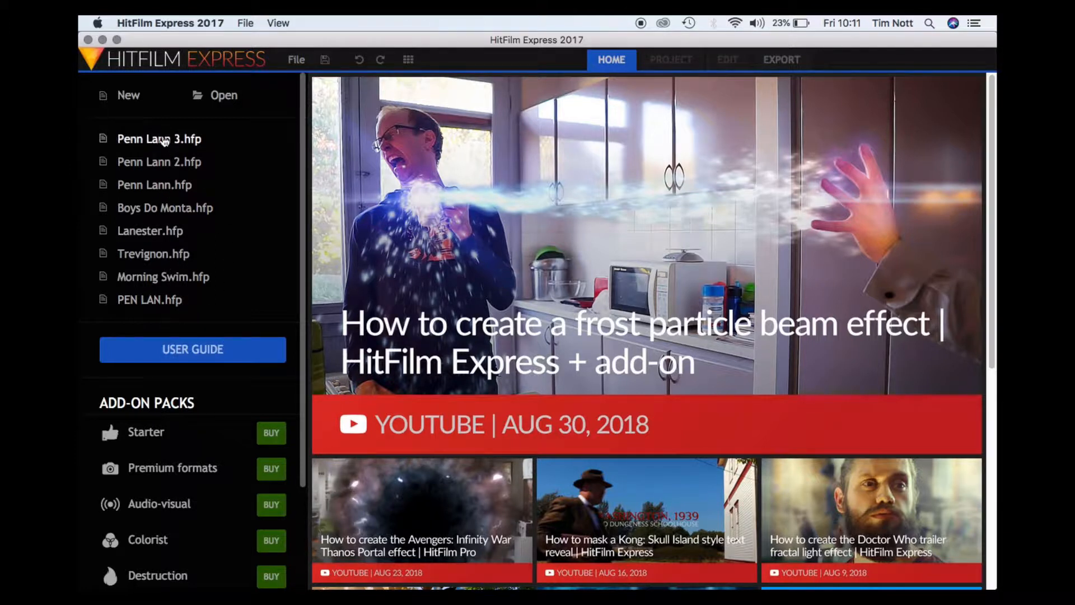
Start editing a new project with the 1080p Full HD @ 25 fps template and import the video DJI_0144.MP4
{"action": "left_click", "coordinate": [129, 96]}
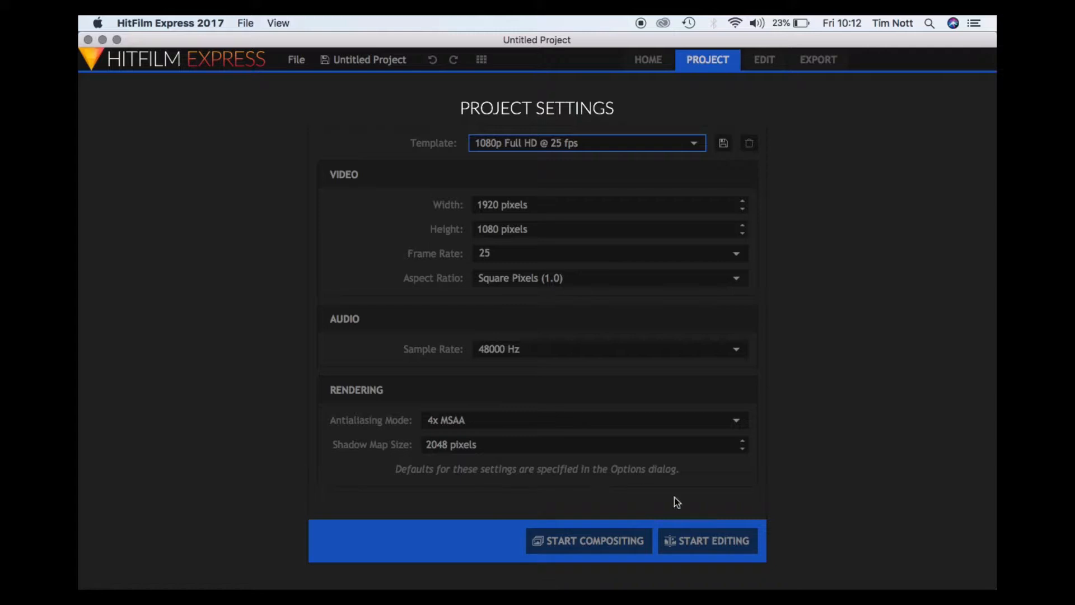
{"action": "left_click", "coordinate": [705, 541]}
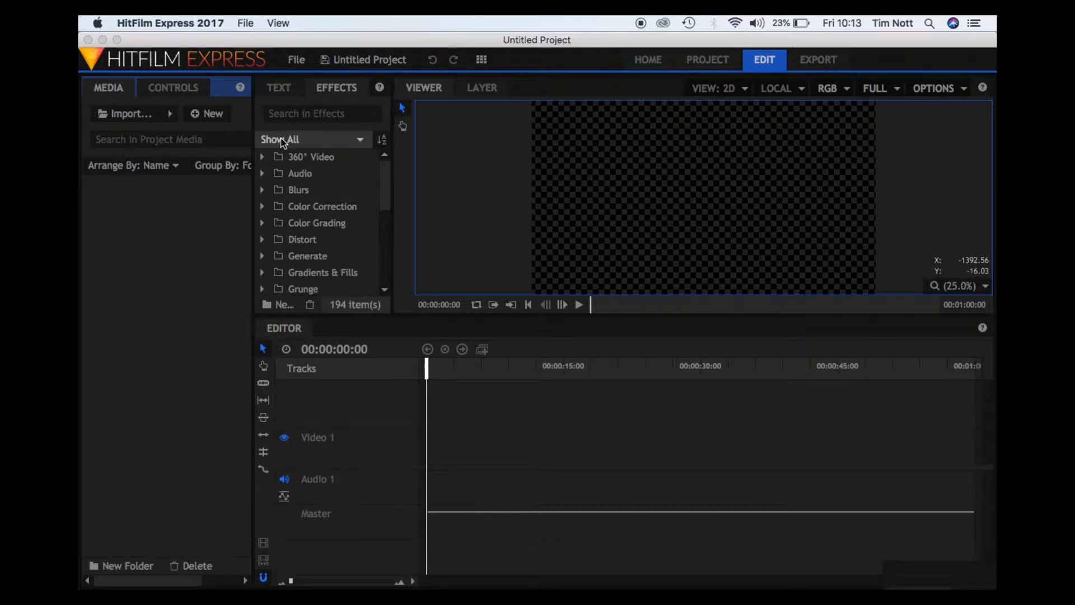
{"action": "left_click", "coordinate": [122, 114]}
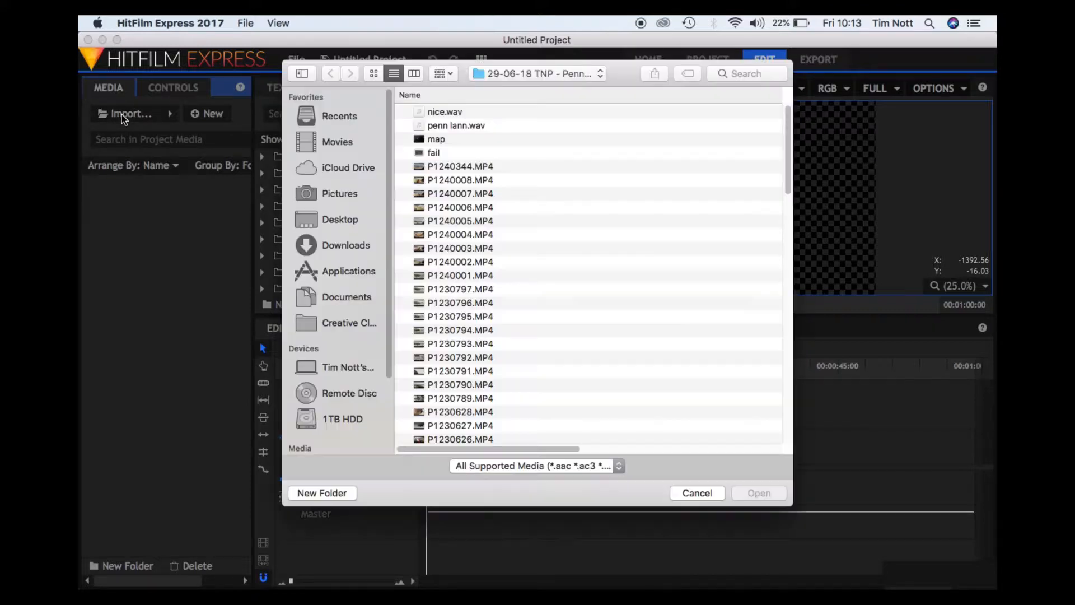
{"action": "scroll", "coordinate": [488, 313], "scroll_direction": "down", "scroll_amount": 3}
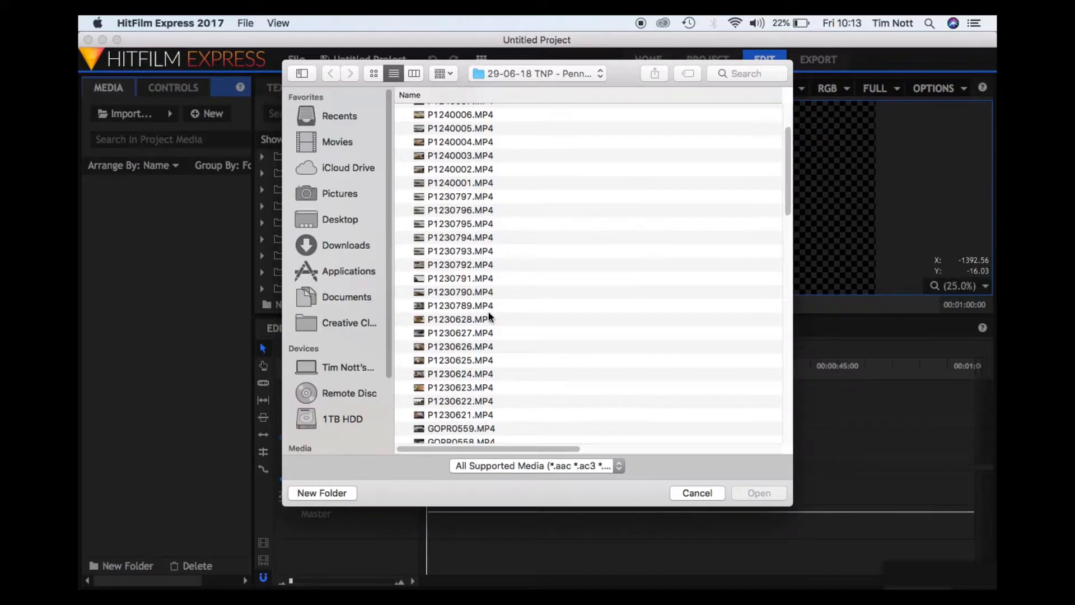
{"action": "scroll", "coordinate": [489, 317], "scroll_direction": "down", "scroll_amount": 5}
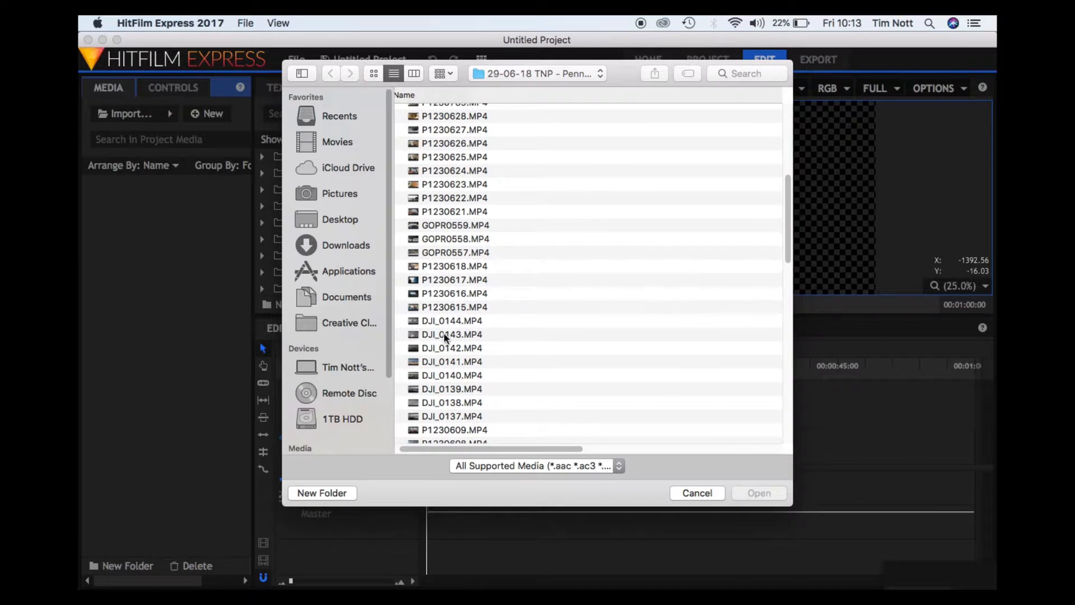
{"action": "left_click", "coordinate": [448, 323]}
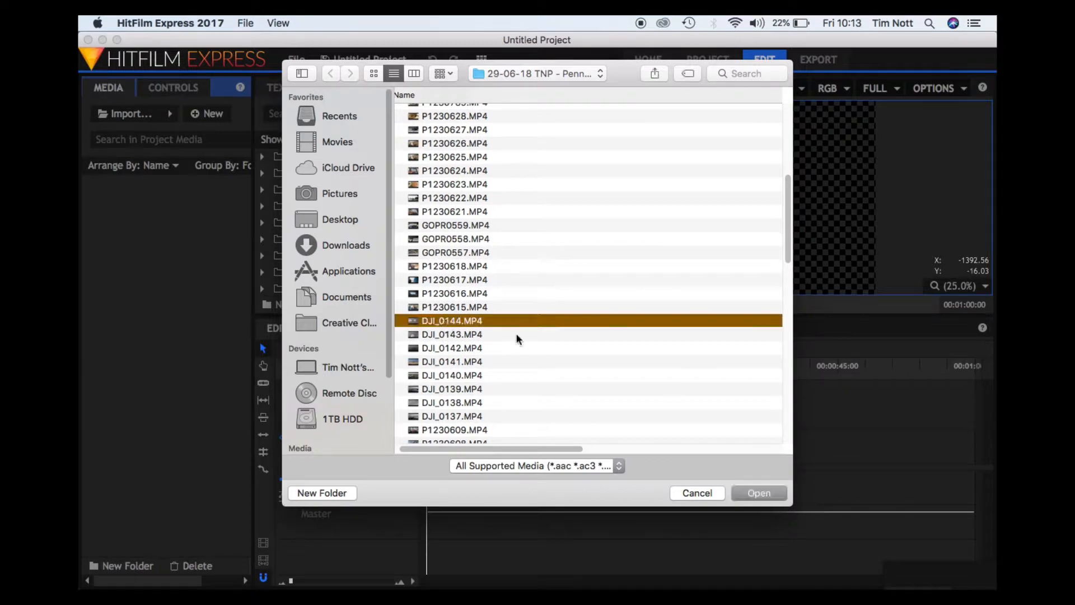
{"action": "left_click", "coordinate": [758, 493]}
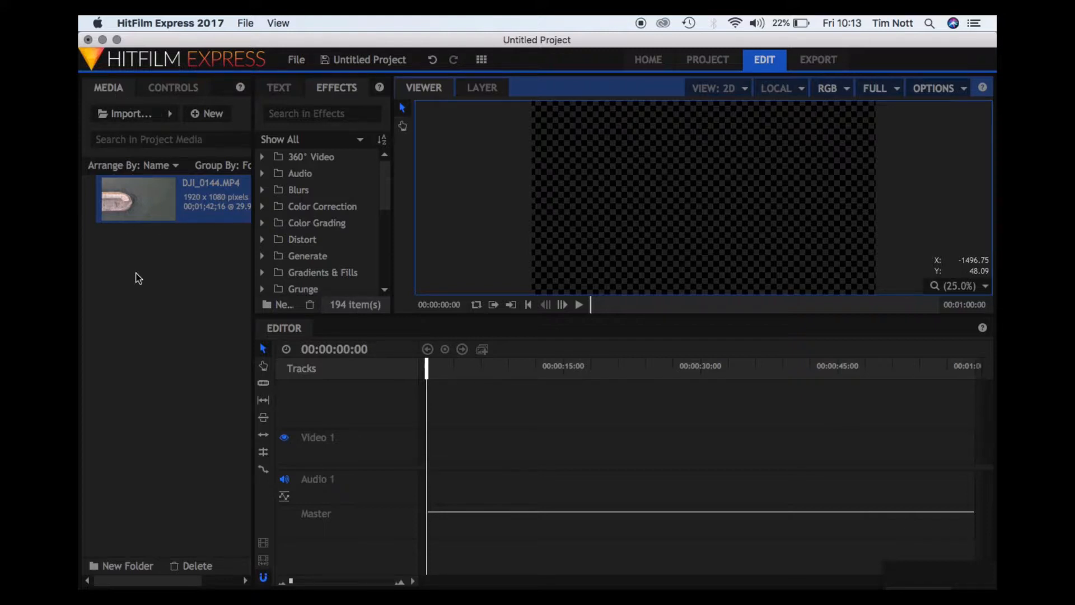
Place DJI_0144.MP4 at the start of the Video 1 track without changing the sequence settings to match the clip
{"action": "left_click", "coordinate": [148, 212]}
{"action": "left_click_drag", "start_coordinate": [148, 212], "coordinate": [432, 459]}
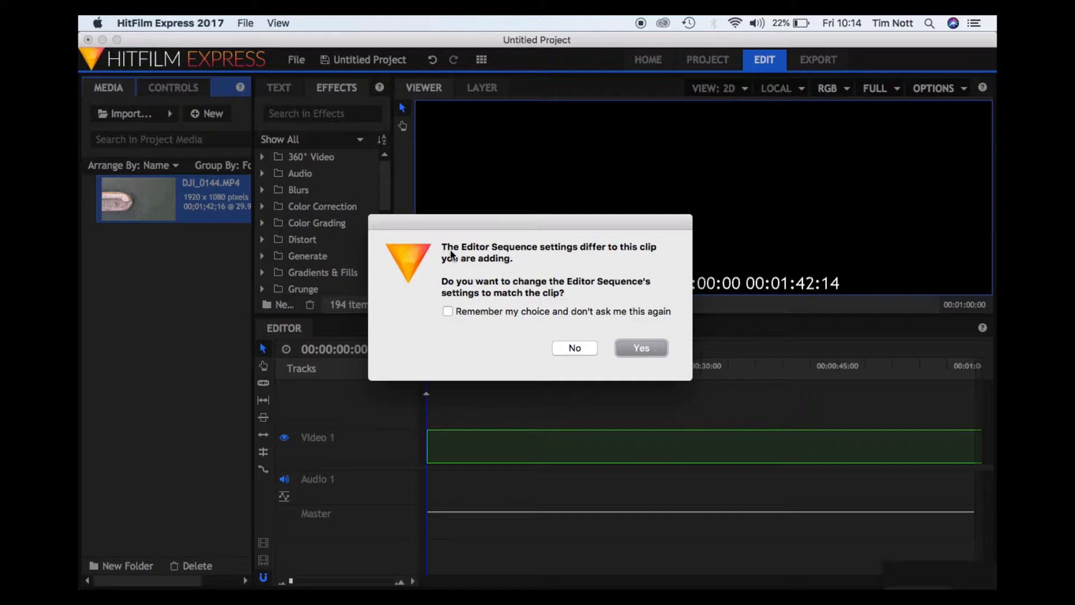
{"action": "left_click", "coordinate": [572, 350]}
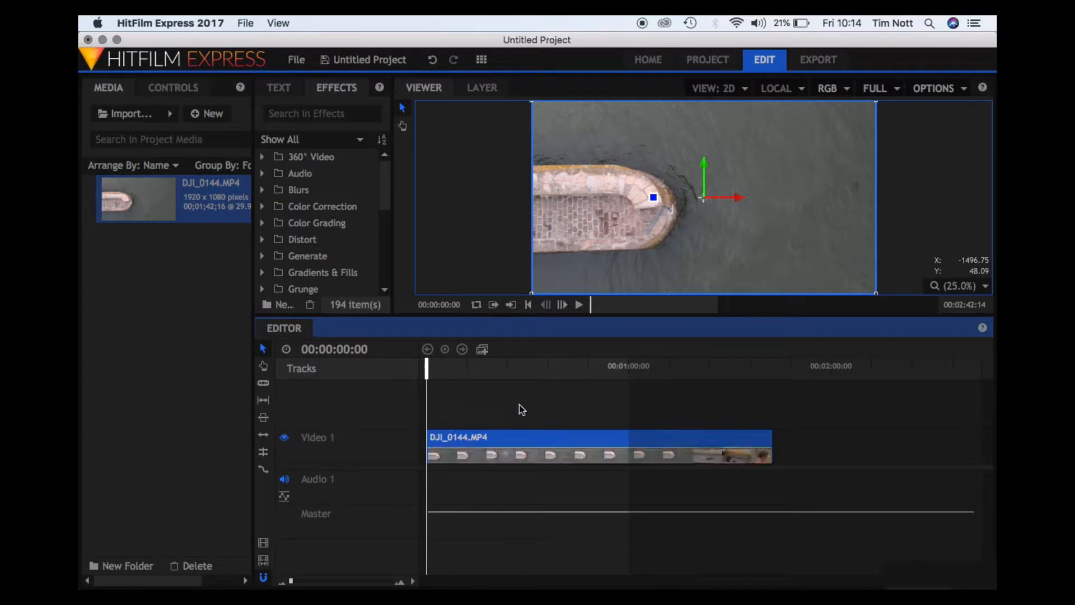
Play the DJI_0144.MP4 clip up to 00:00:25:13, slice it there and cut the remainder from the timeline
{"action": "left_click", "coordinate": [579, 305]}
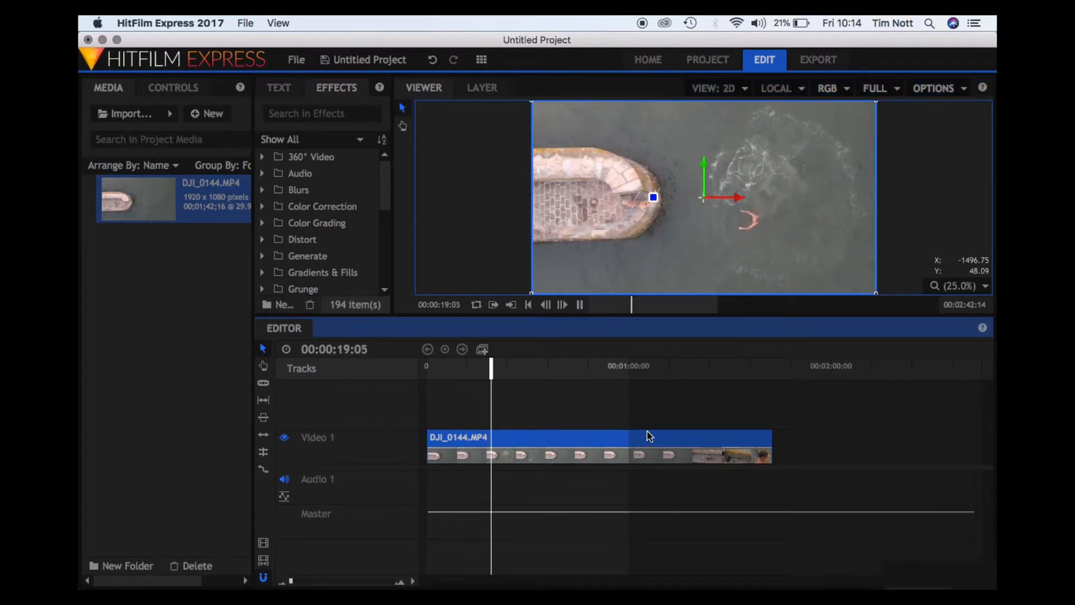
{"action": "left_click", "coordinate": [264, 385]}
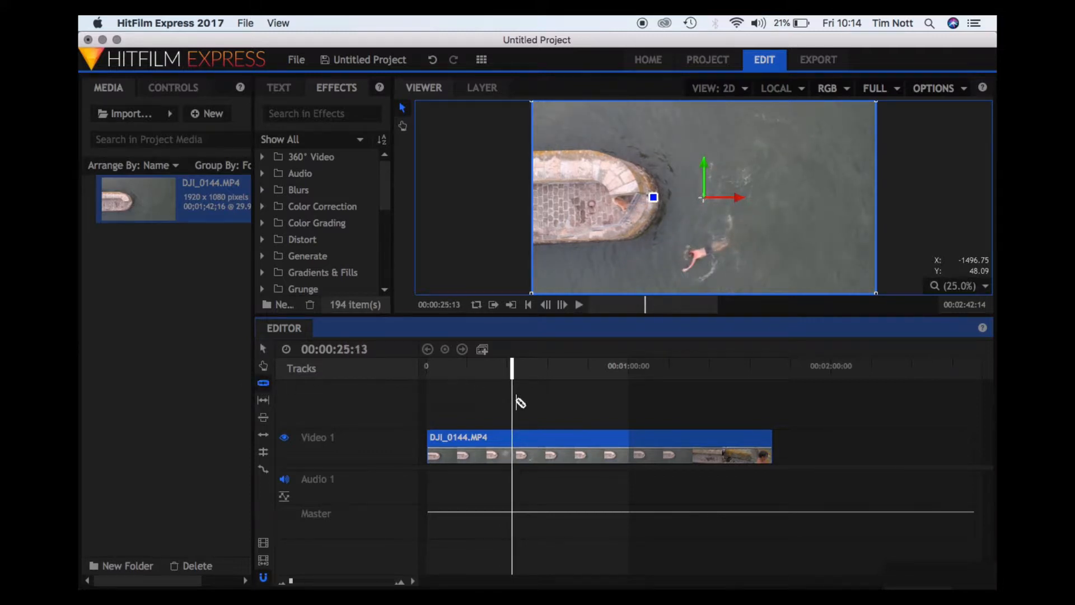
{"action": "left_click", "coordinate": [517, 440]}
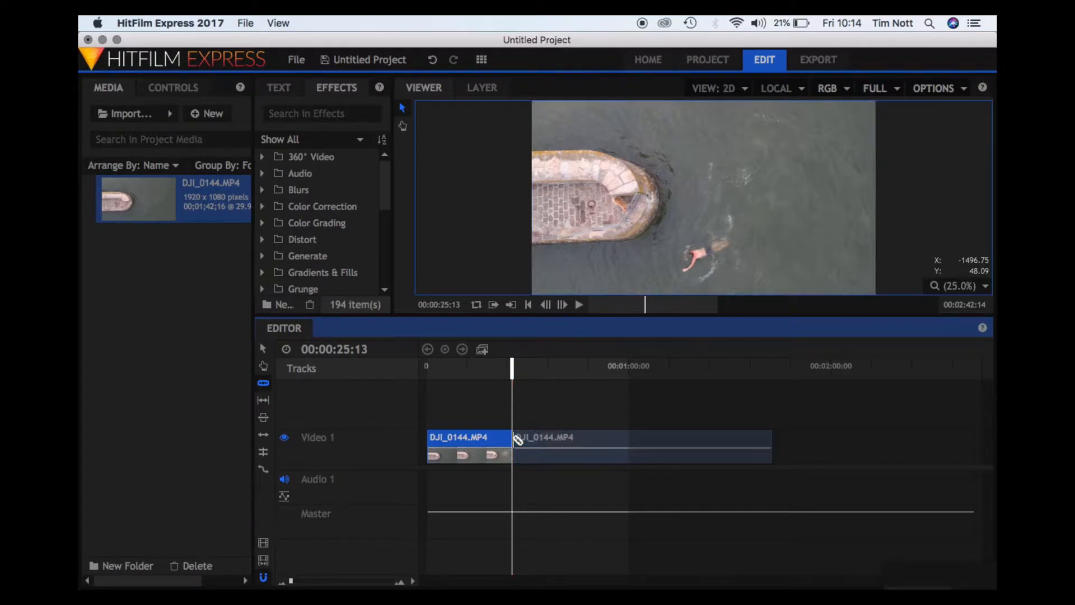
{"action": "right_click", "coordinate": [560, 440]}
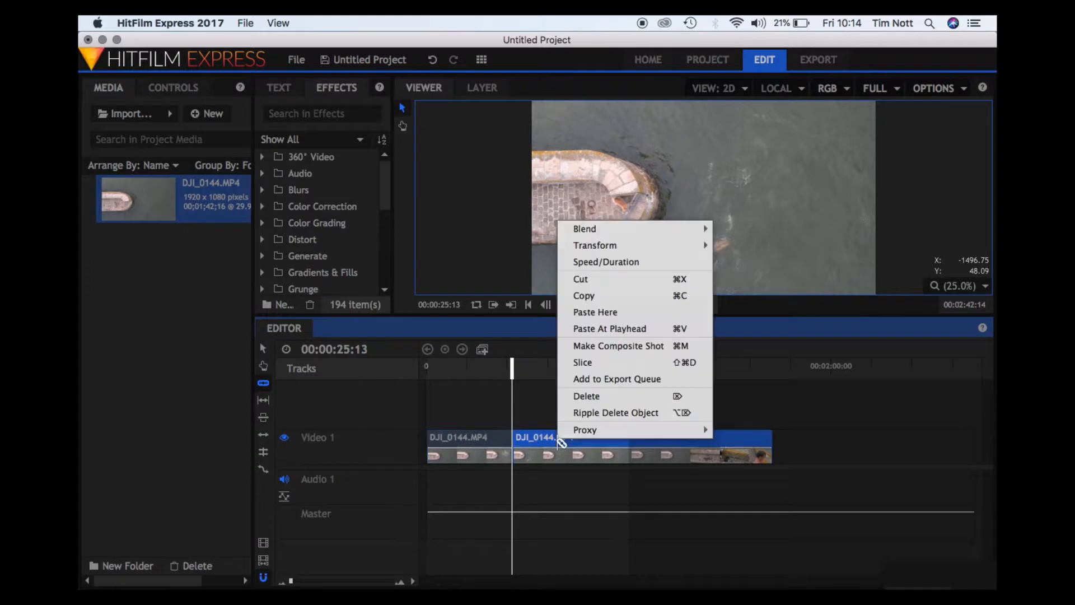
{"action": "left_click", "coordinate": [601, 281]}
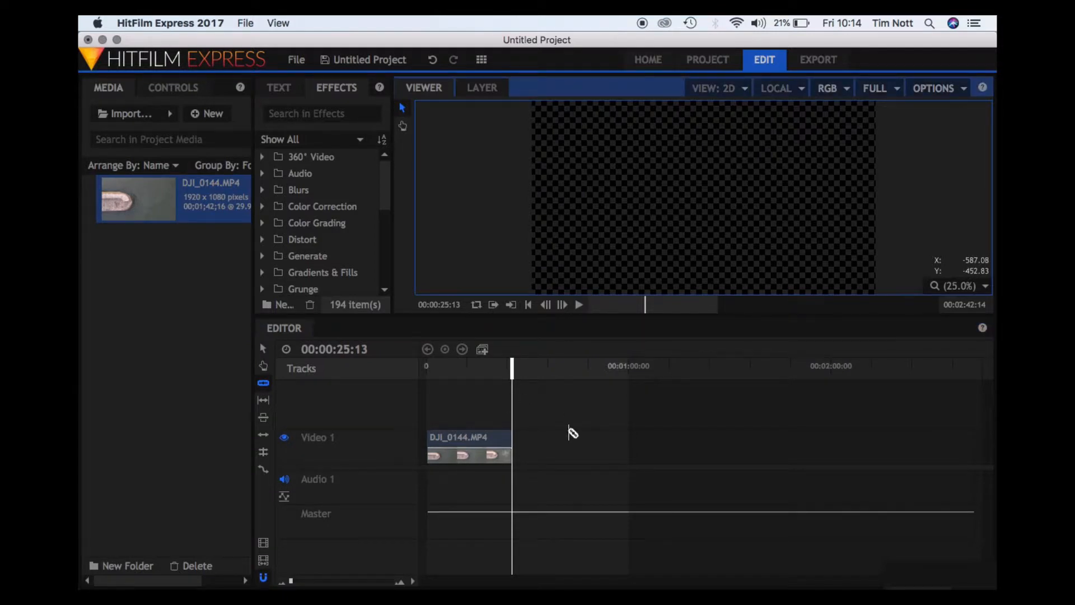
{"action": "left_click", "coordinate": [569, 431]}
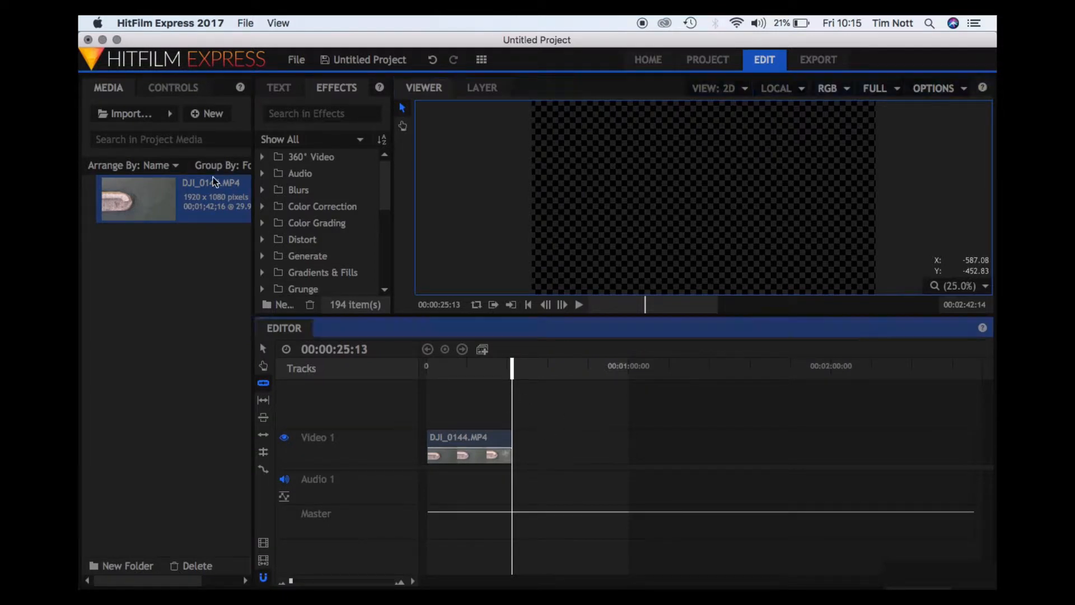
Import the video P1220440.MP4 into the project media
{"action": "left_click", "coordinate": [125, 116]}
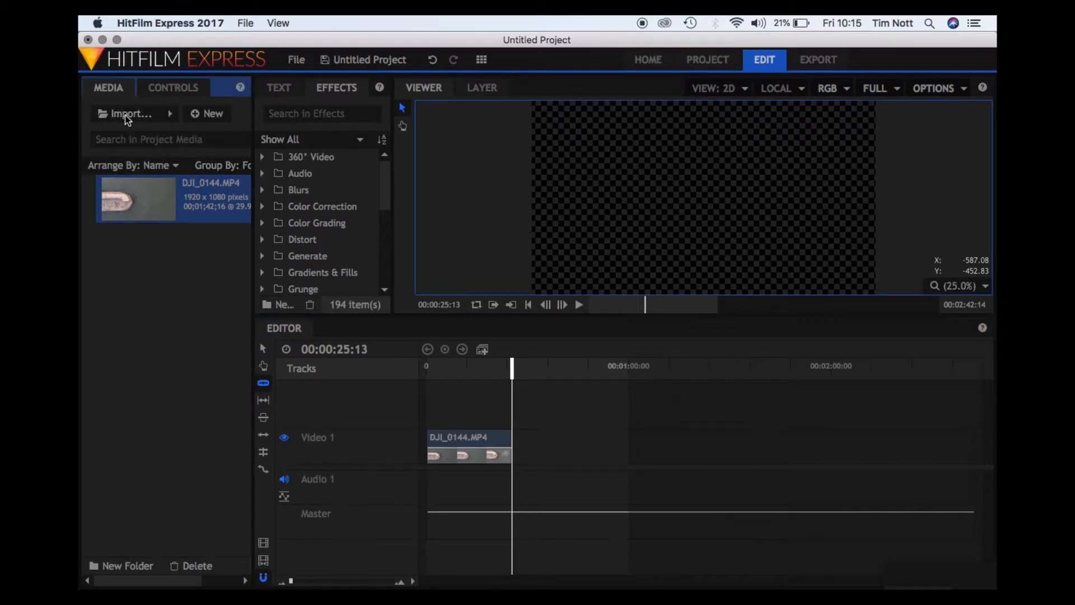
{"action": "scroll", "coordinate": [469, 354], "scroll_direction": "down", "scroll_amount": 10}
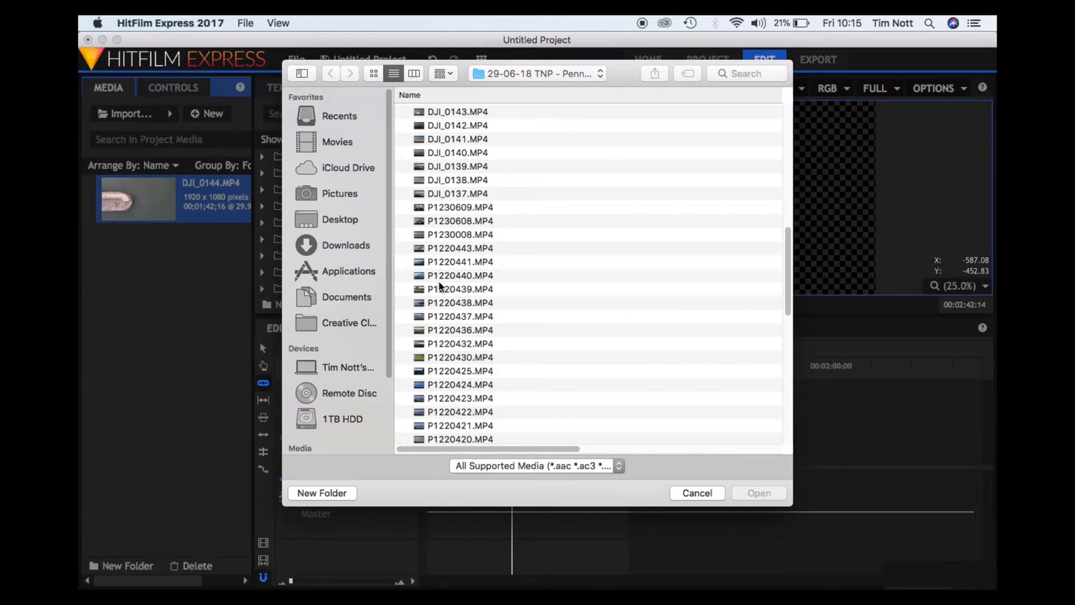
{"action": "left_click", "coordinate": [443, 277]}
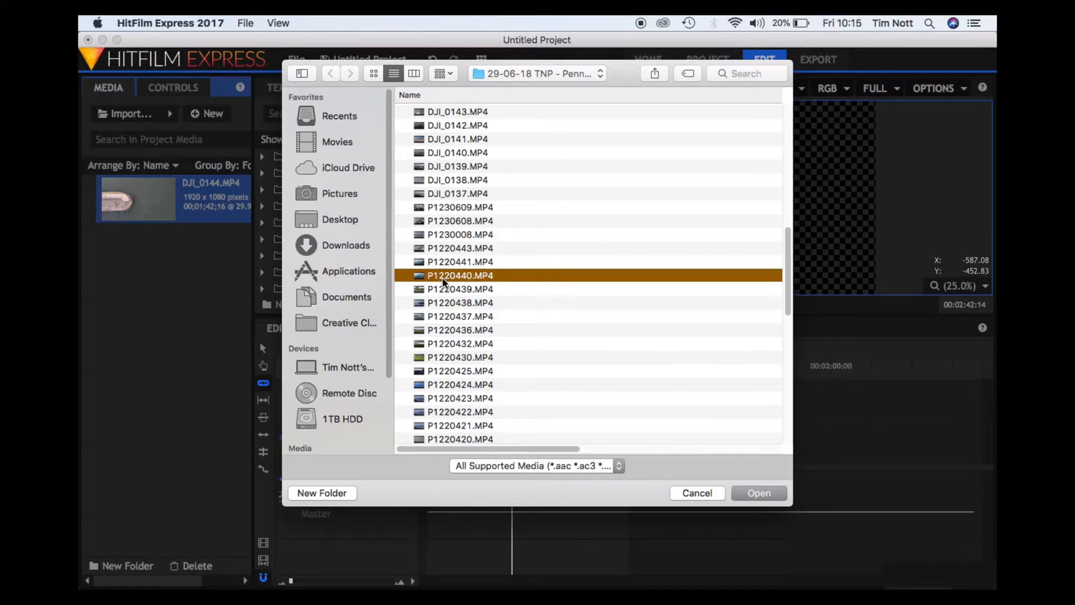
{"action": "left_click", "coordinate": [780, 497]}
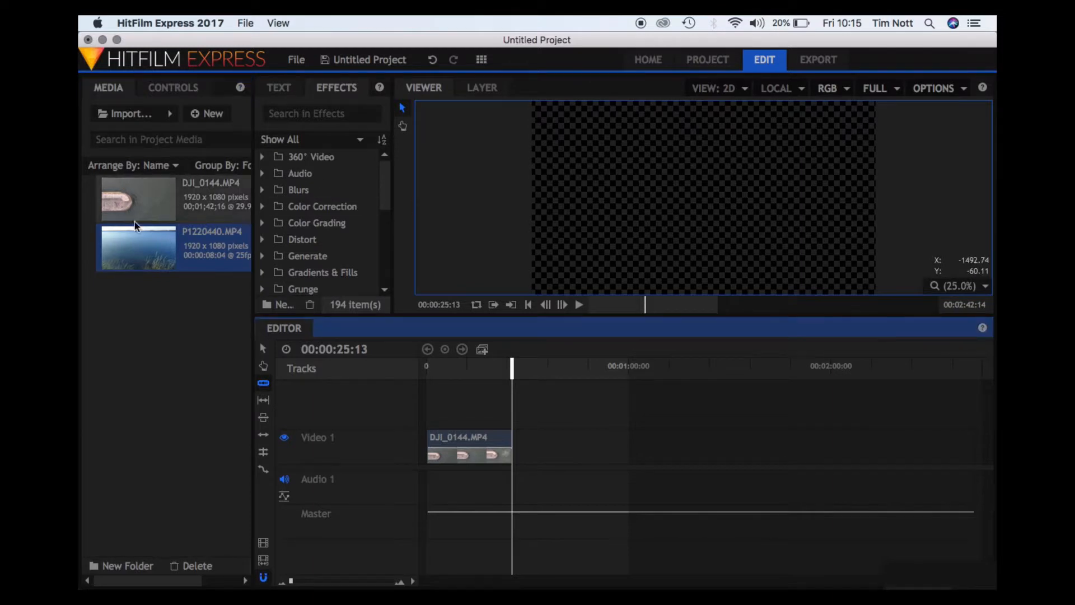
Place P1220440.MP4 on Video 1 shortly after the first clip, leaving a small gap, and play it back to 00:00:34:03
{"action": "left_click", "coordinate": [114, 251]}
{"action": "left_click_drag", "start_coordinate": [113, 250], "coordinate": [527, 459]}
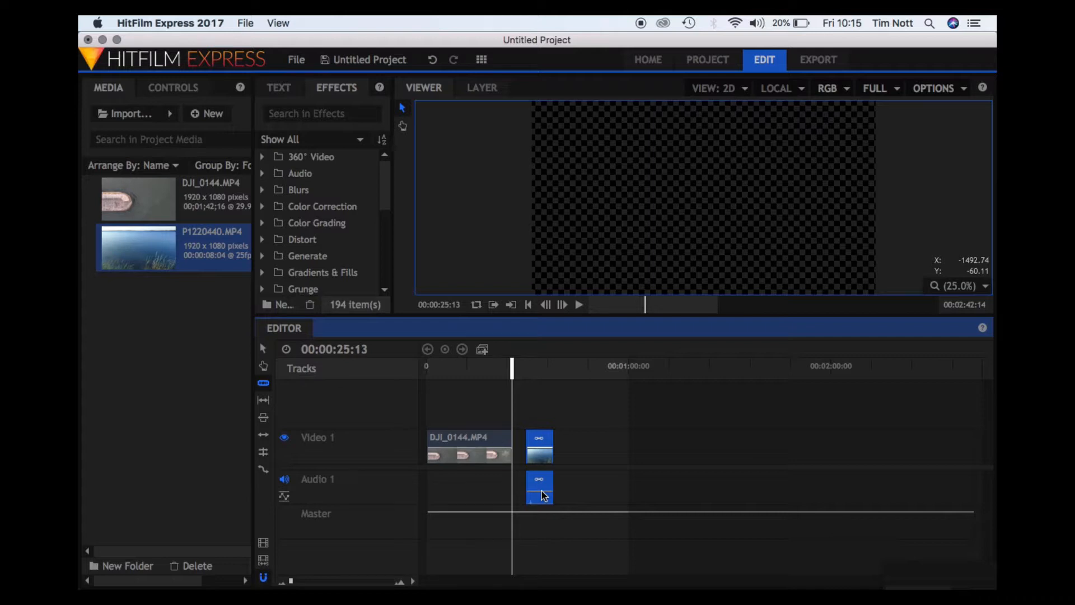
{"action": "key", "text": "space"}
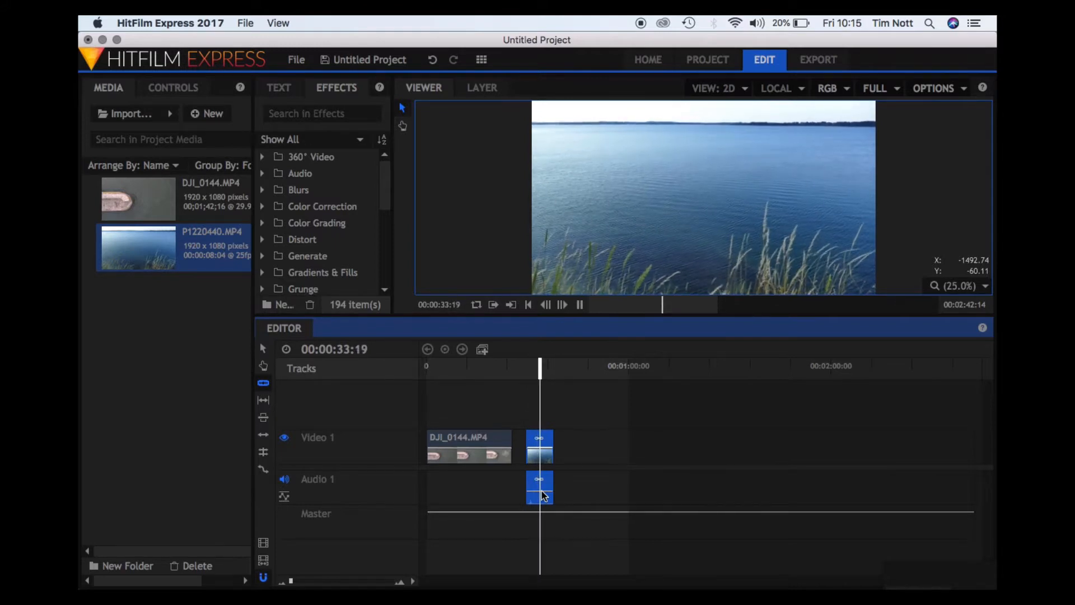
{"action": "key", "text": "space"}
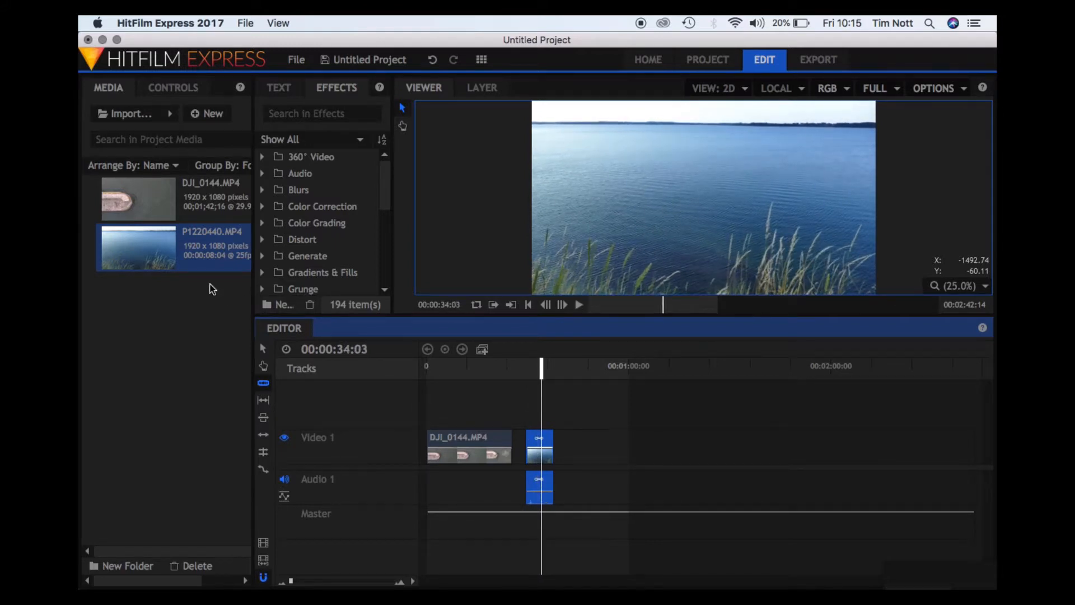
Import bensound-badass.mp3 from the Music folder on the 1TB HDD drive
{"action": "left_click", "coordinate": [117, 116]}
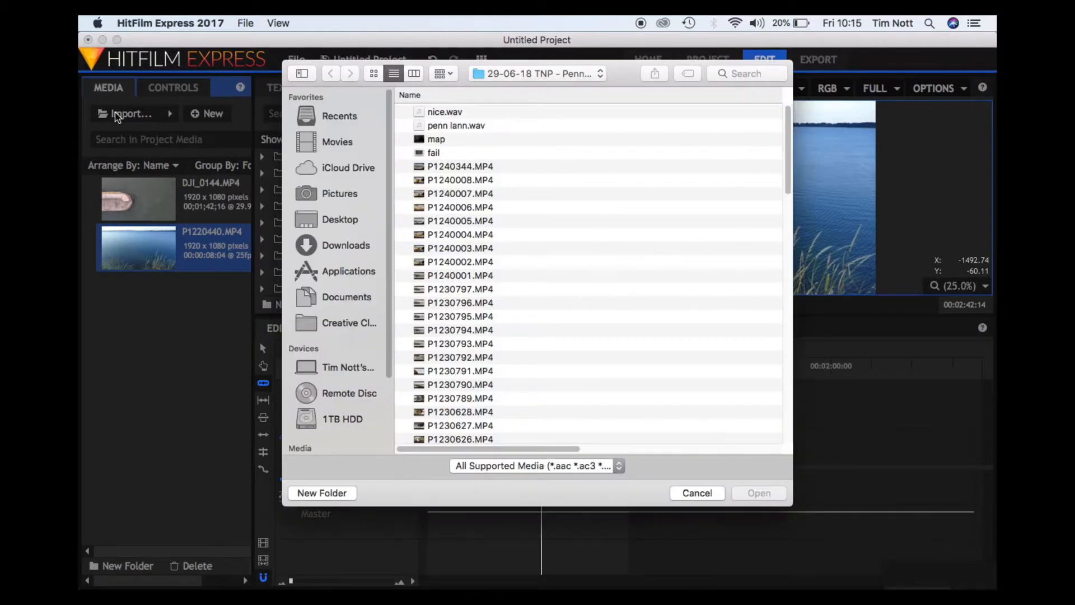
{"action": "left_click", "coordinate": [342, 420]}
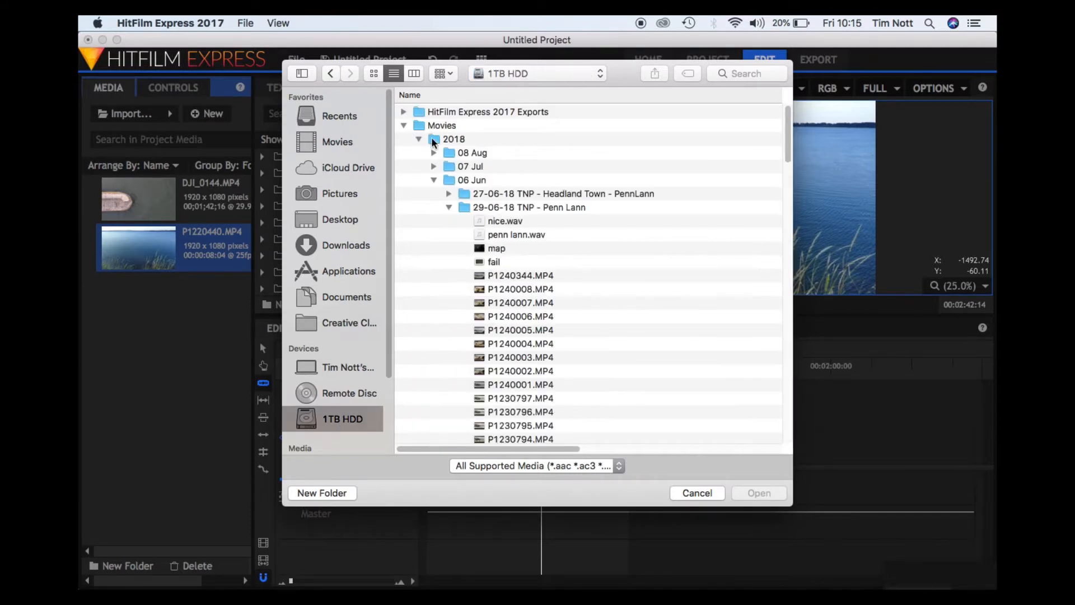
{"action": "left_click", "coordinate": [404, 126]}
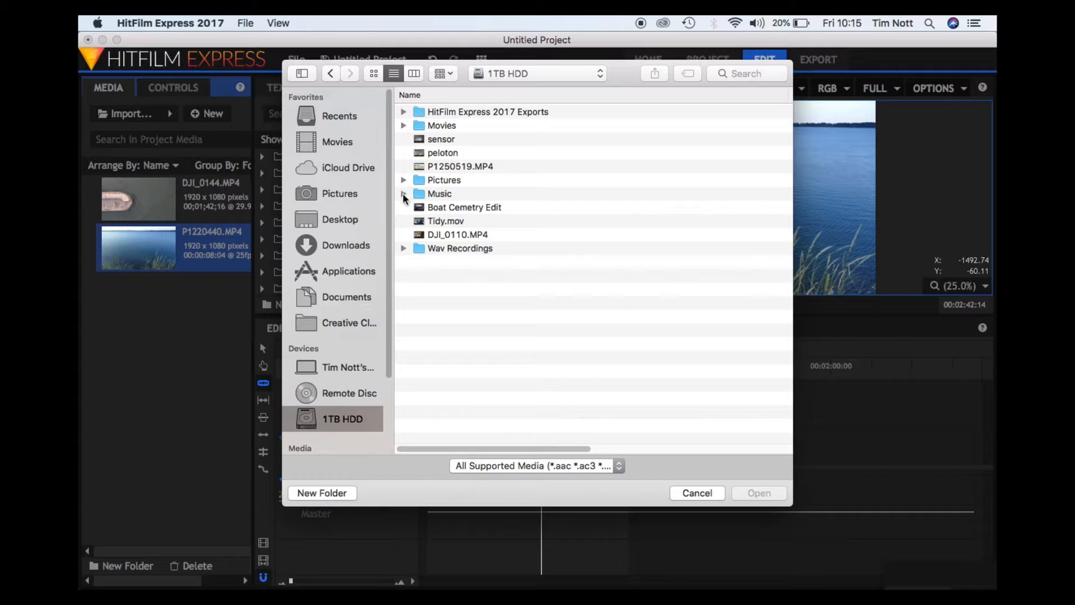
{"action": "left_click", "coordinate": [403, 193]}
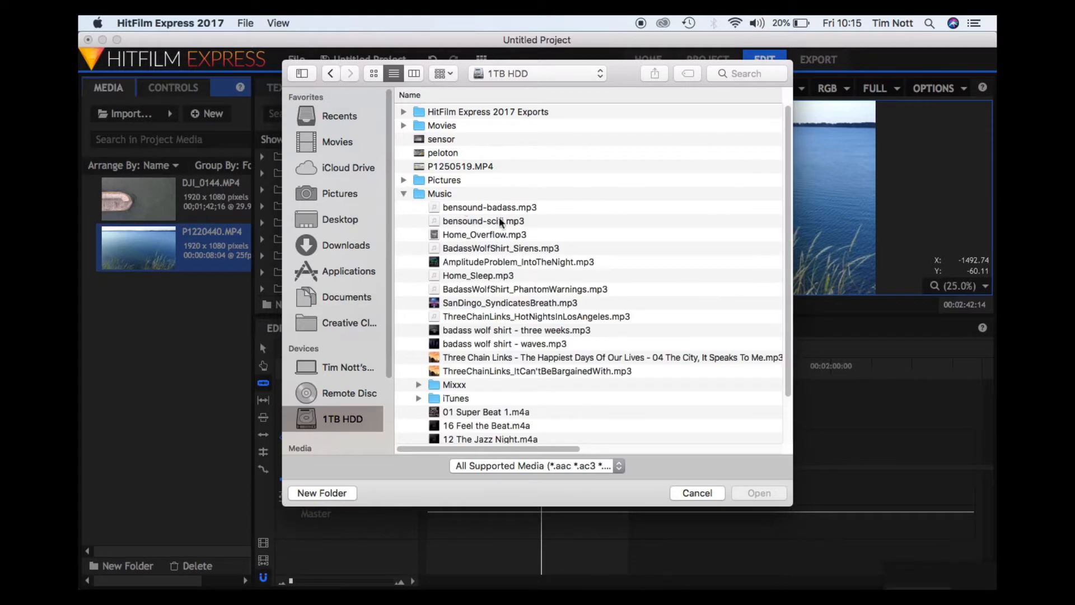
{"action": "left_click", "coordinate": [469, 209]}
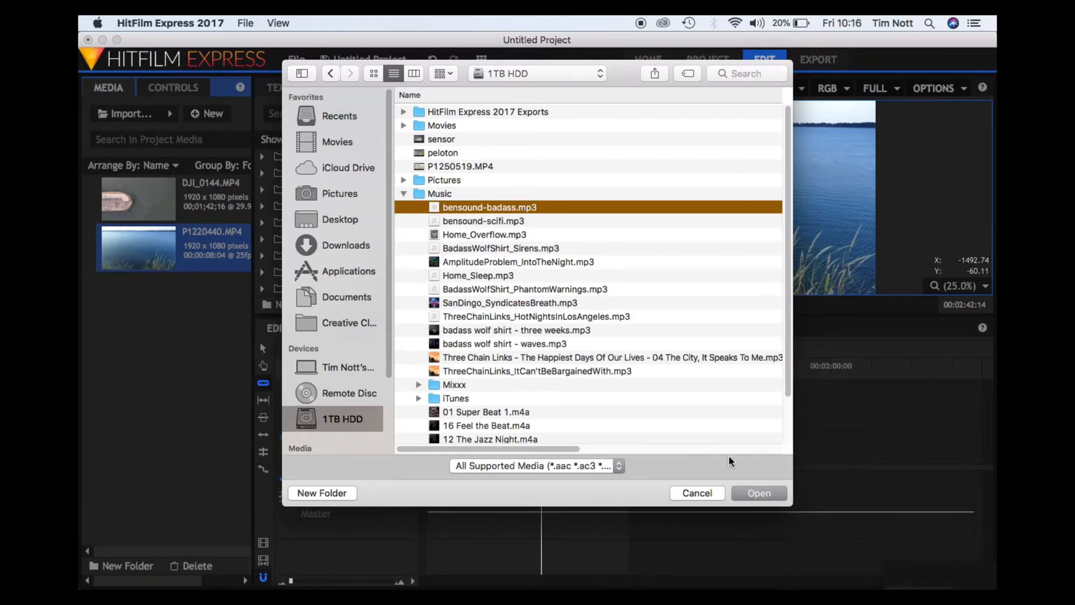
{"action": "left_click", "coordinate": [761, 493]}
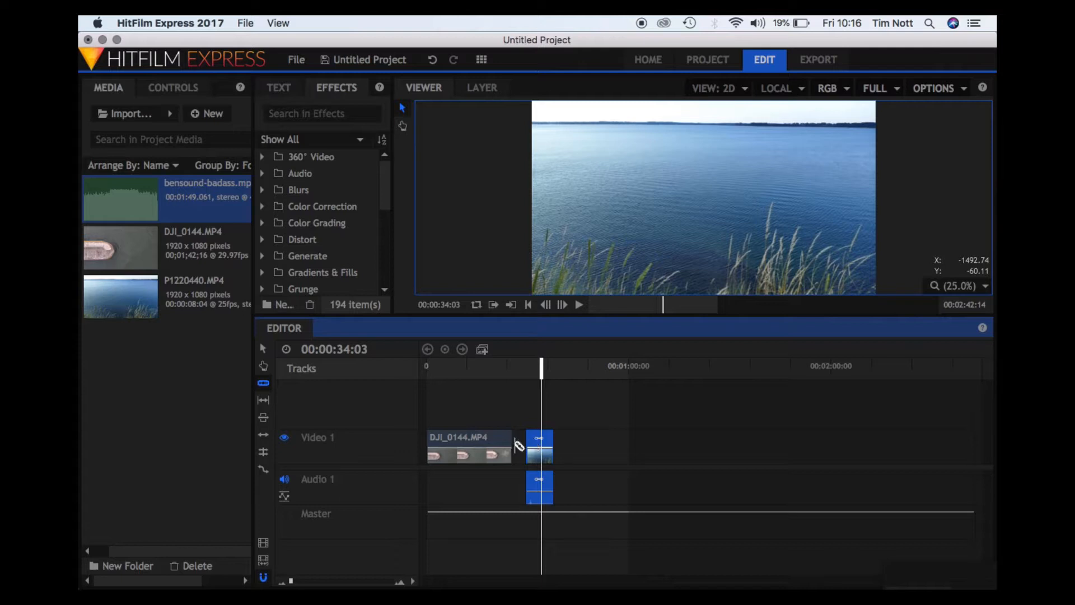
Insert a second audio track below Audio 1 and name it "music"
{"action": "right_click", "coordinate": [365, 491]}
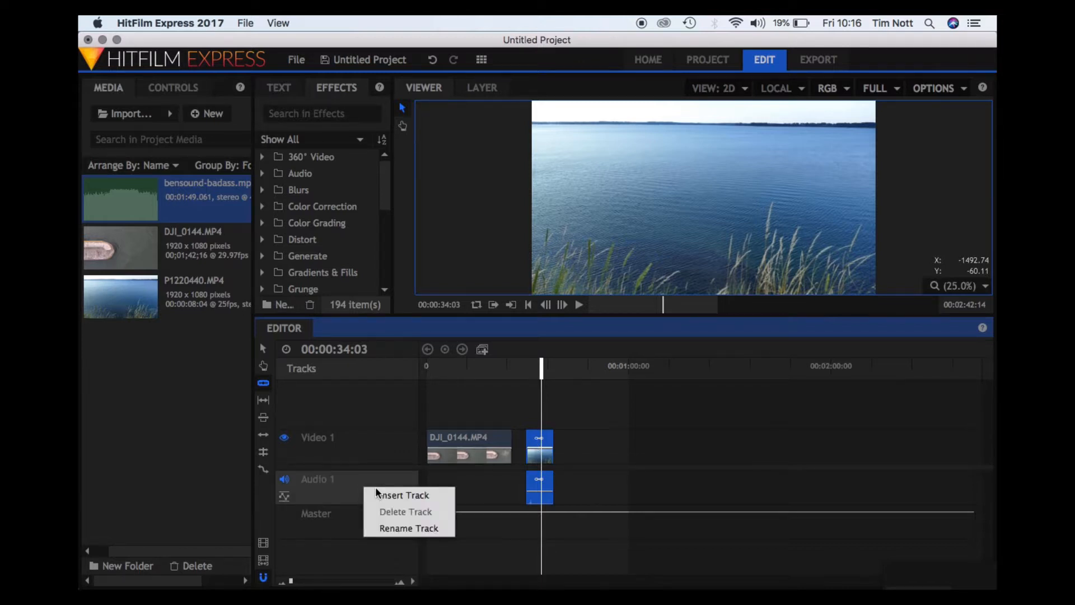
{"action": "left_click", "coordinate": [383, 496]}
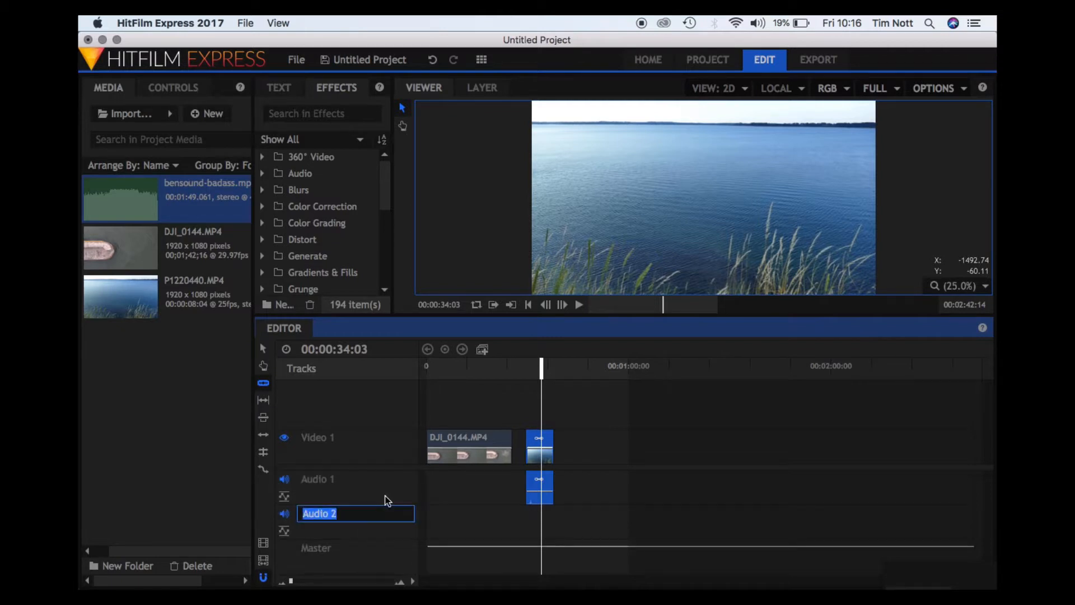
{"action": "type", "text": "music"}
{"action": "key", "text": "Return"}
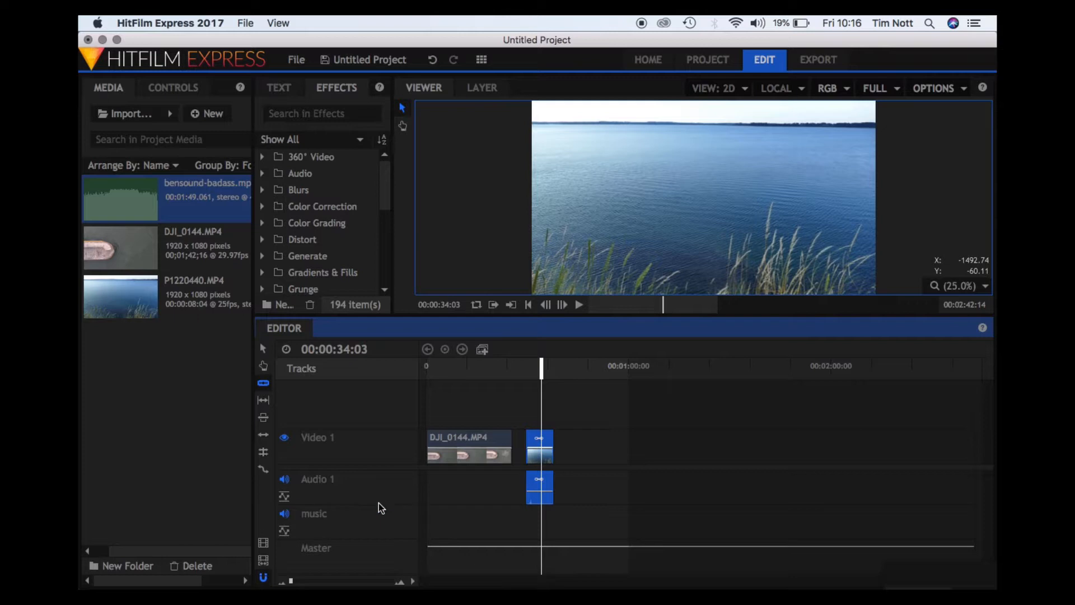
Place bensound-badass.mp3 at the start of the music track, slice it just past the second video clip and cut the remainder
{"action": "left_click_drag", "start_coordinate": [135, 198], "coordinate": [432, 522]}
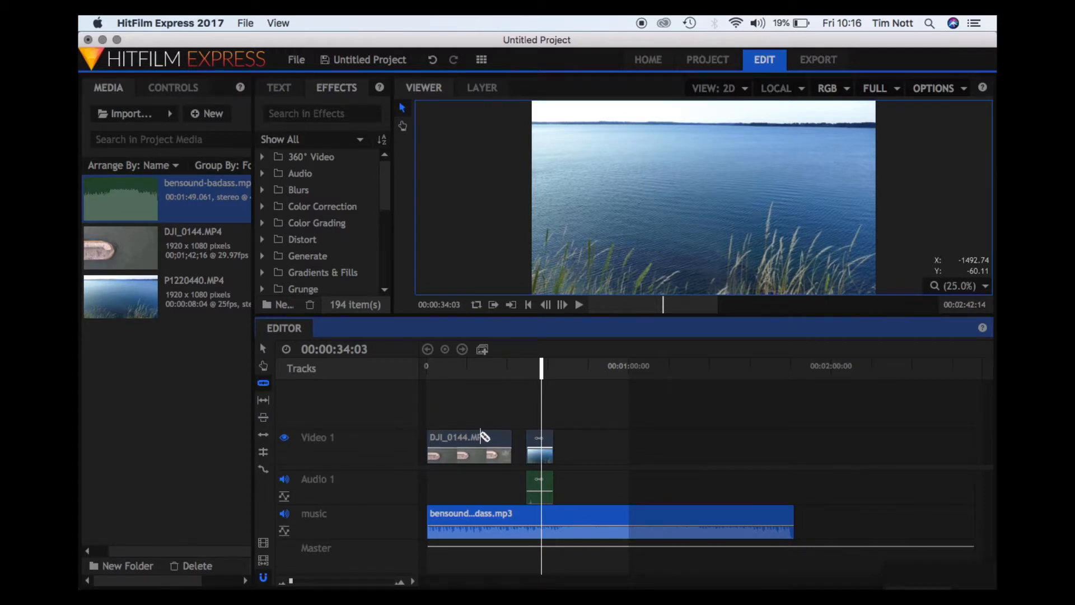
{"action": "left_click", "coordinate": [568, 513]}
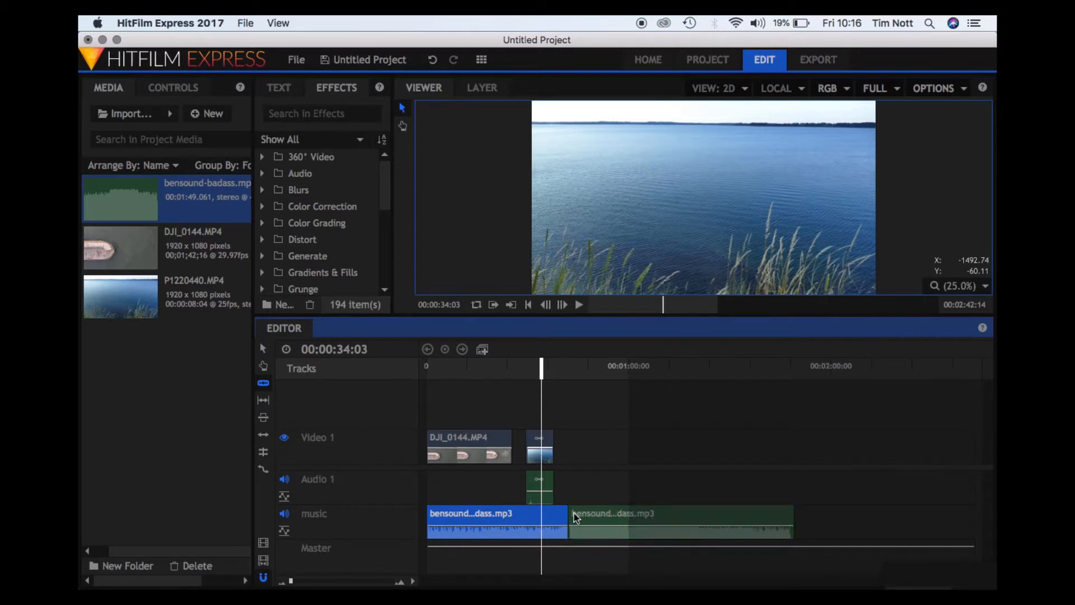
{"action": "right_click", "coordinate": [598, 512]}
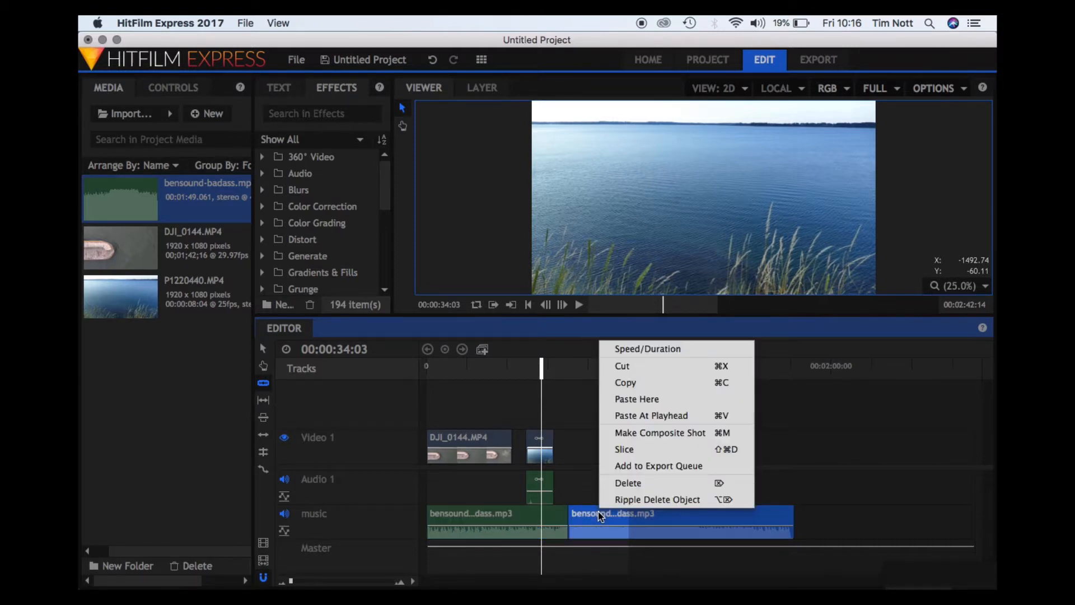
{"action": "left_click", "coordinate": [625, 367]}
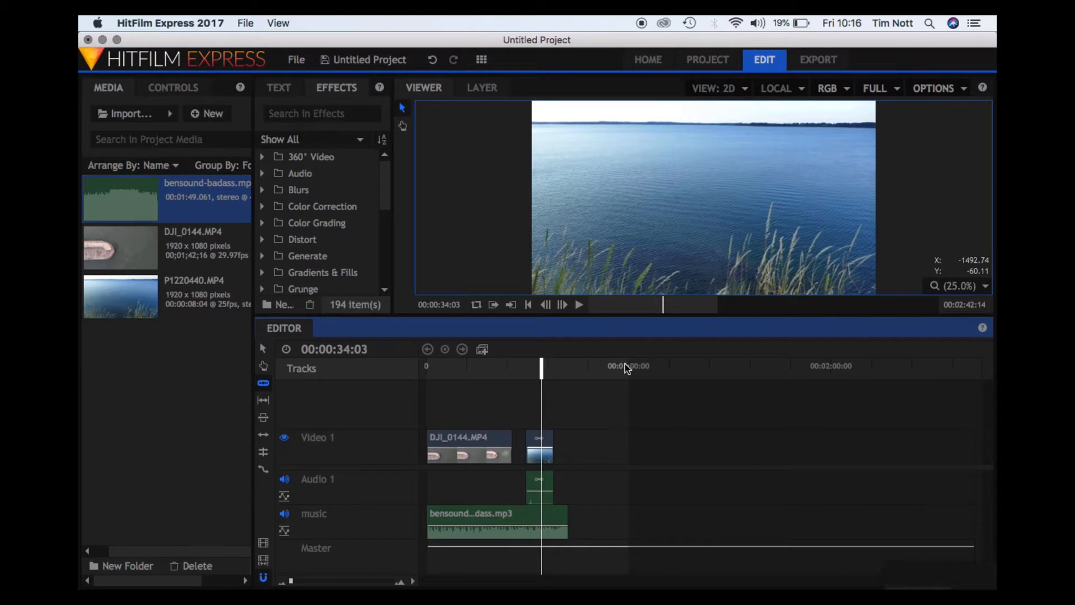
Play the timeline back from the start to past the end of the music clip, then stop playback
{"action": "left_click", "coordinate": [527, 305]}
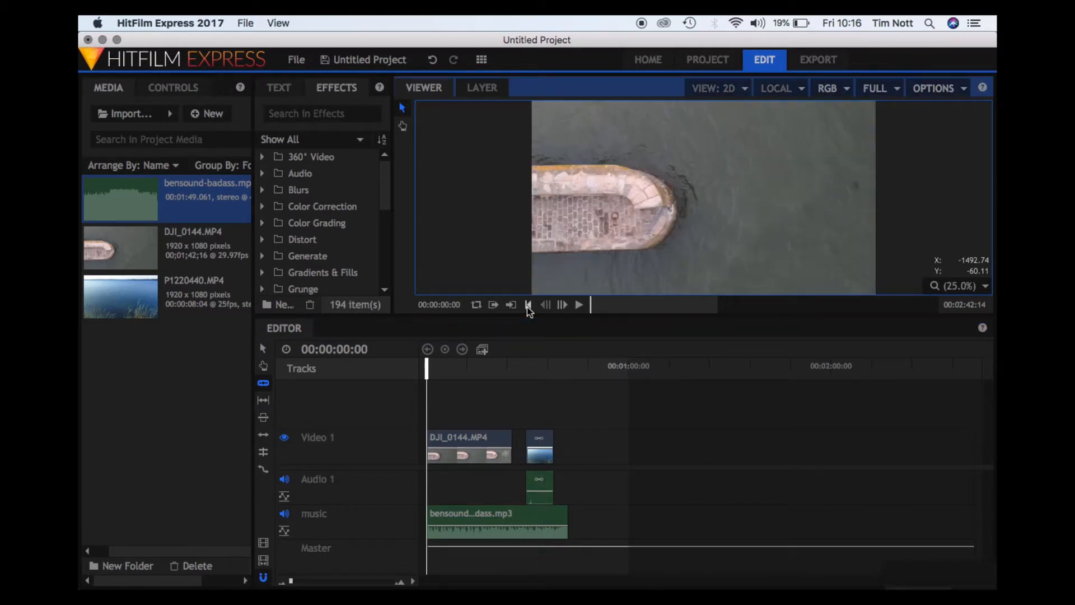
{"action": "left_click", "coordinate": [580, 304]}
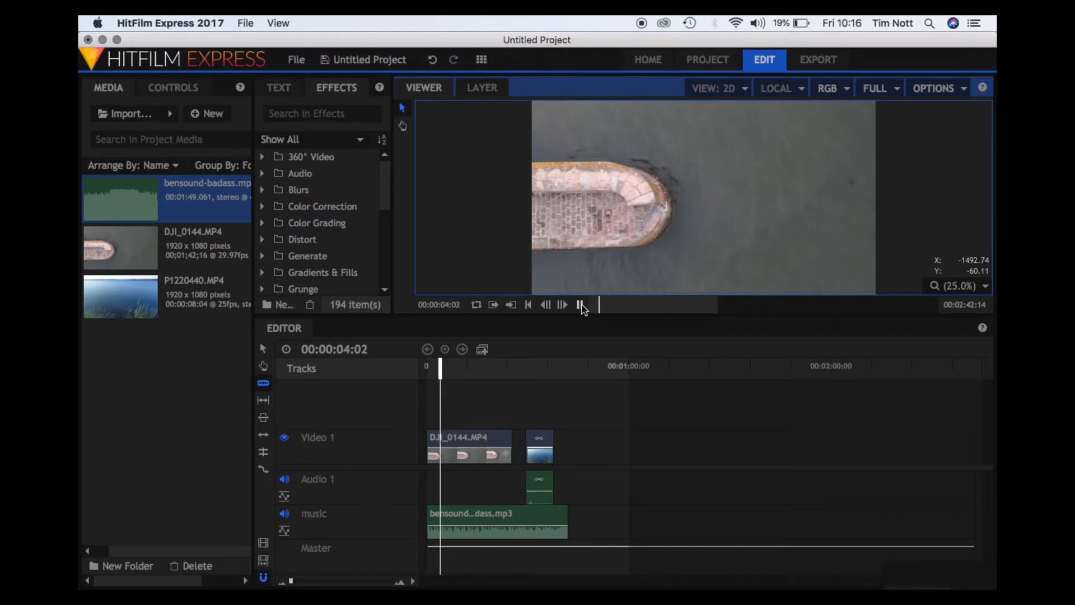
{"action": "left_click", "coordinate": [523, 369]}
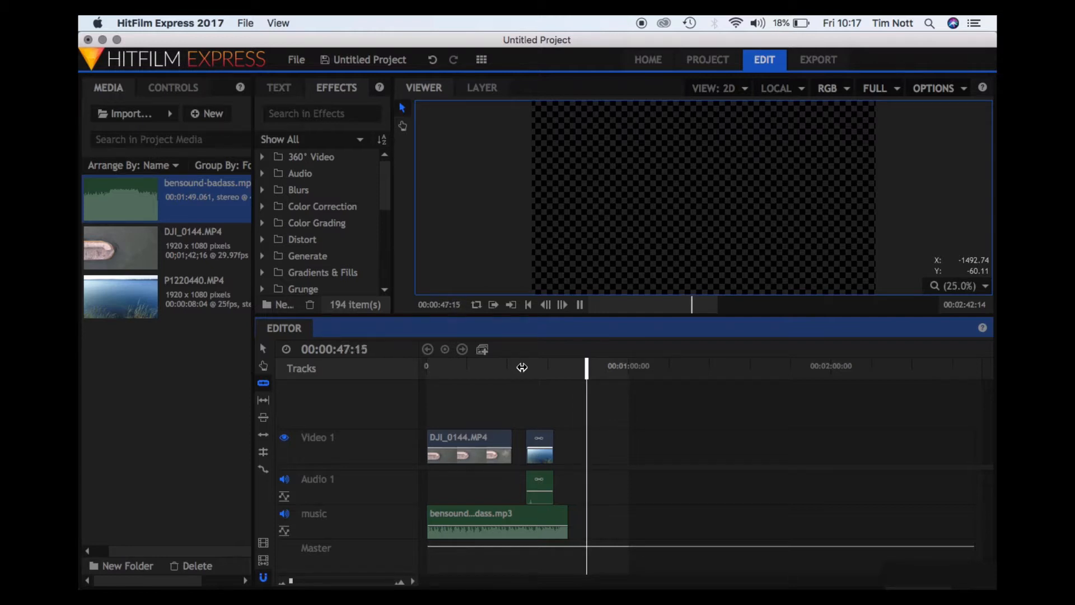
{"action": "key", "text": "space"}
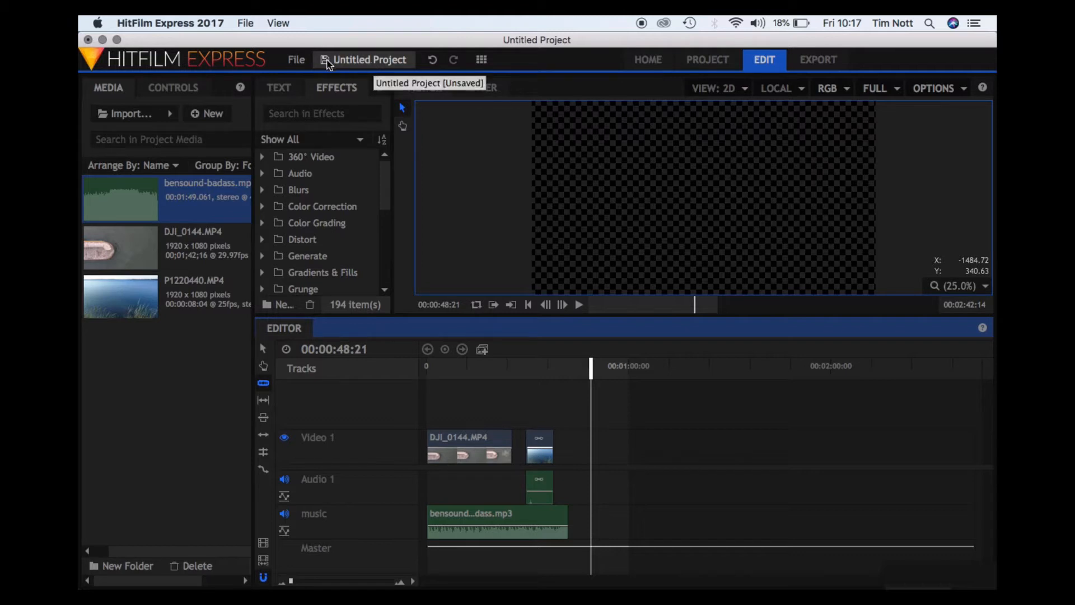
Save the project as Tutorial in the Movies folder
{"action": "left_click", "coordinate": [351, 61]}
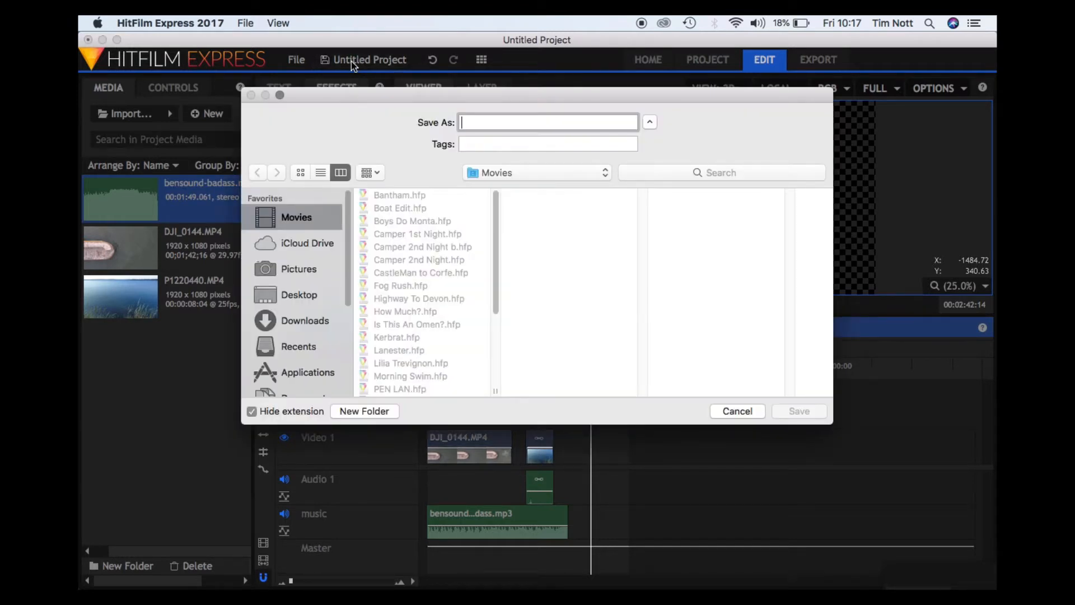
{"action": "type", "text": "Tut"}
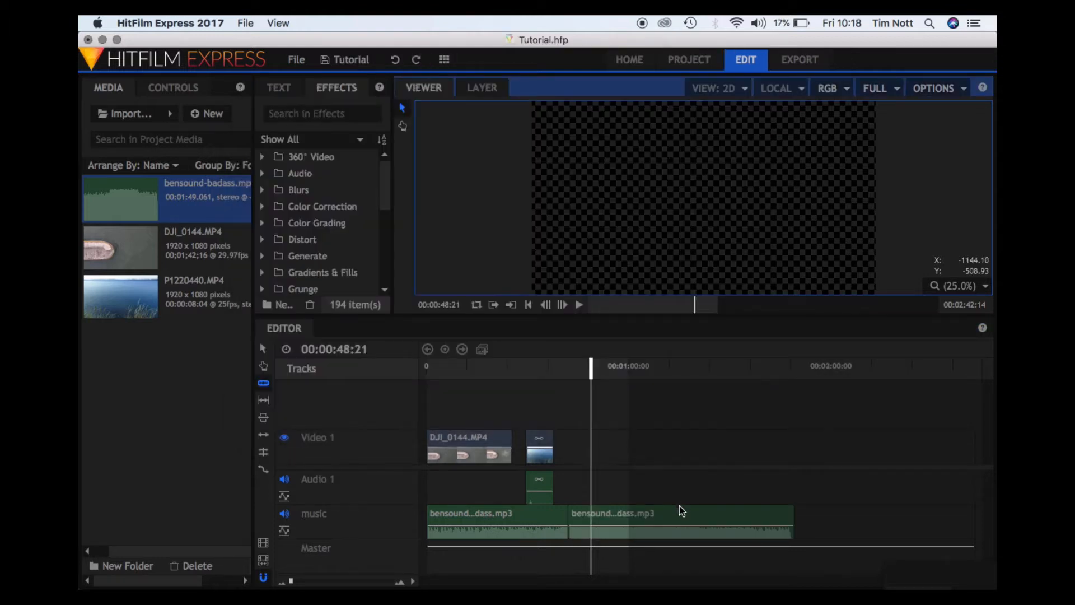
Cut the second bensound-badass.mp3 segment from the music track, keeping only the part that runs just past the second video clip
{"action": "left_click", "coordinate": [678, 512]}
{"action": "key", "text": "super+z"}
{"action": "right_click", "coordinate": [678, 512]}
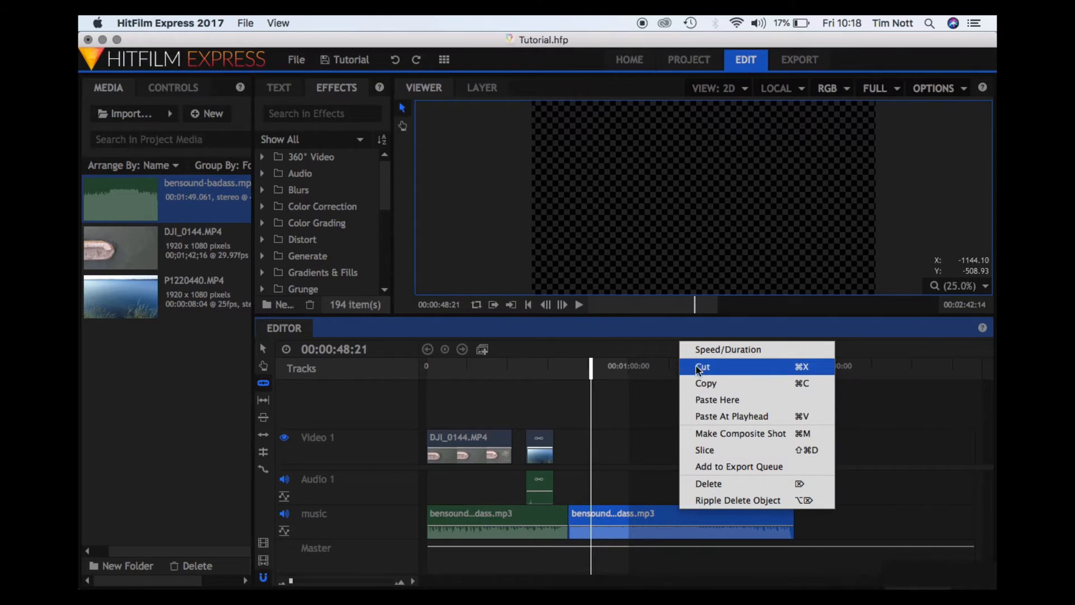
{"action": "left_click", "coordinate": [699, 368]}
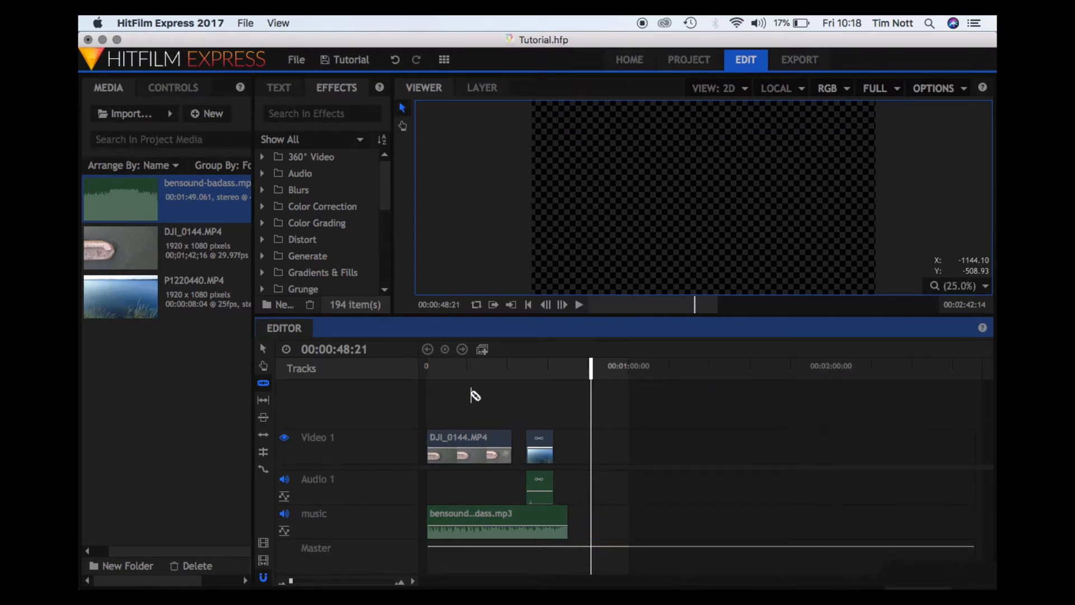
Slice the DJI_0144.MP4 clip on Video 1 near its middle and save the project
{"action": "left_click", "coordinate": [471, 438]}
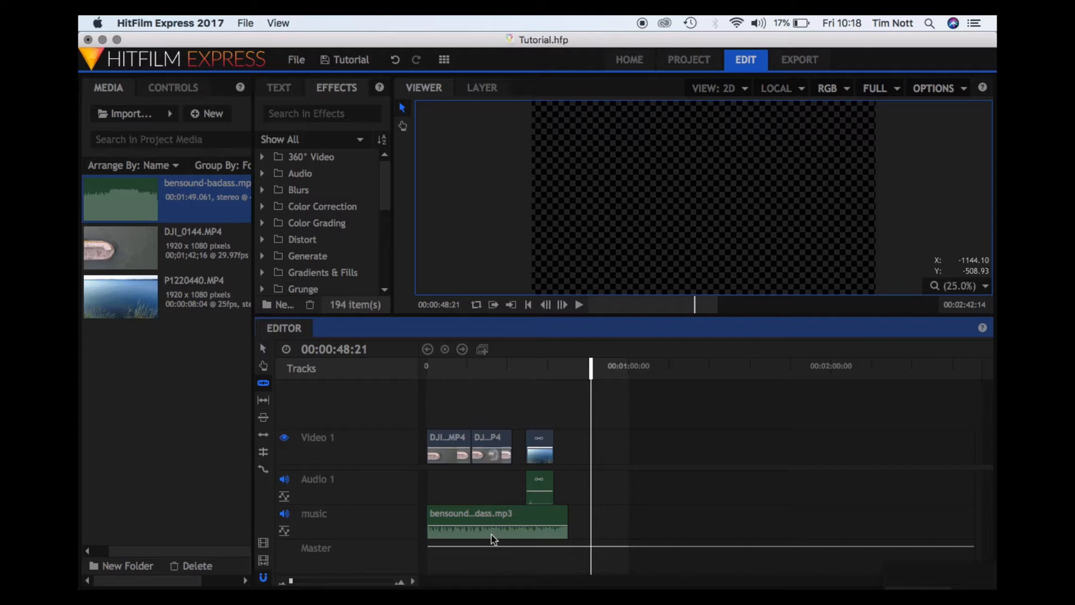
{"action": "left_click", "coordinate": [348, 66]}
{"action": "left_click", "coordinate": [769, 210]}
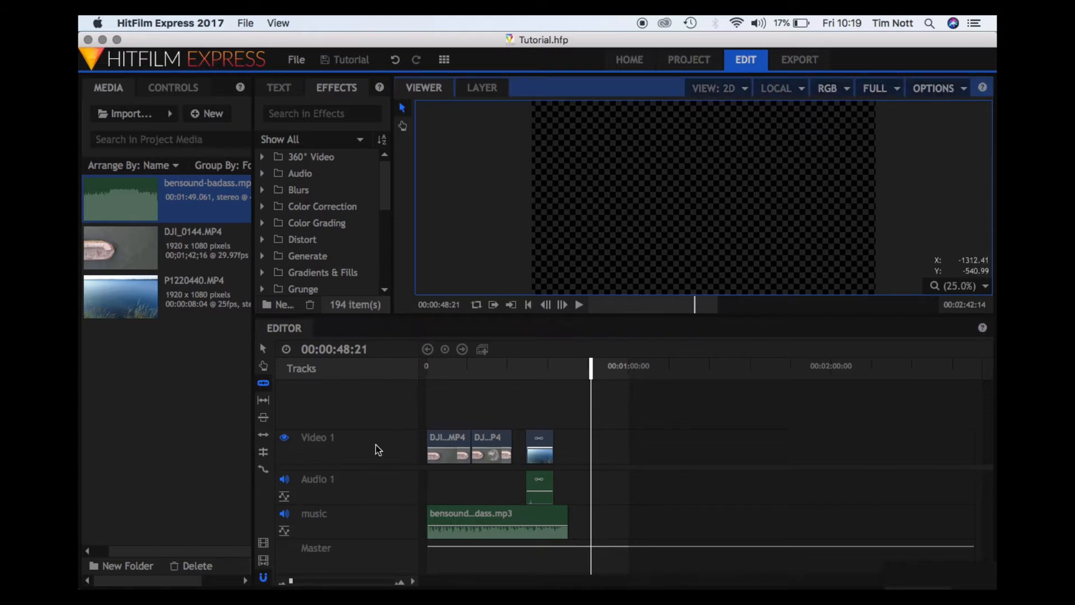
Add the Editor timeline to the export queue and switch to the Export screen
{"action": "left_click", "coordinate": [378, 450]}
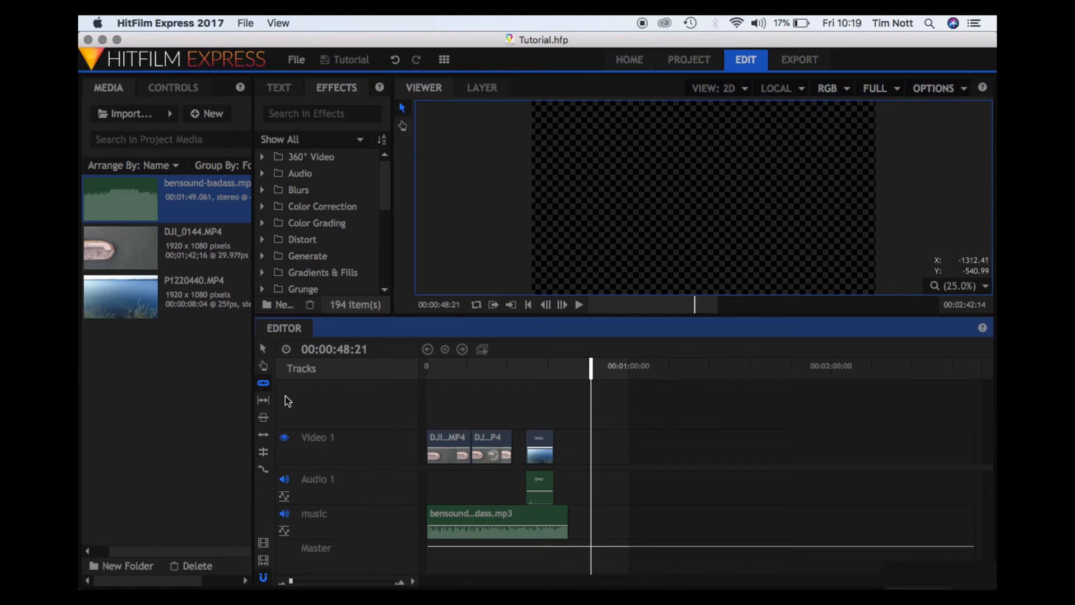
{"action": "left_click", "coordinate": [264, 545]}
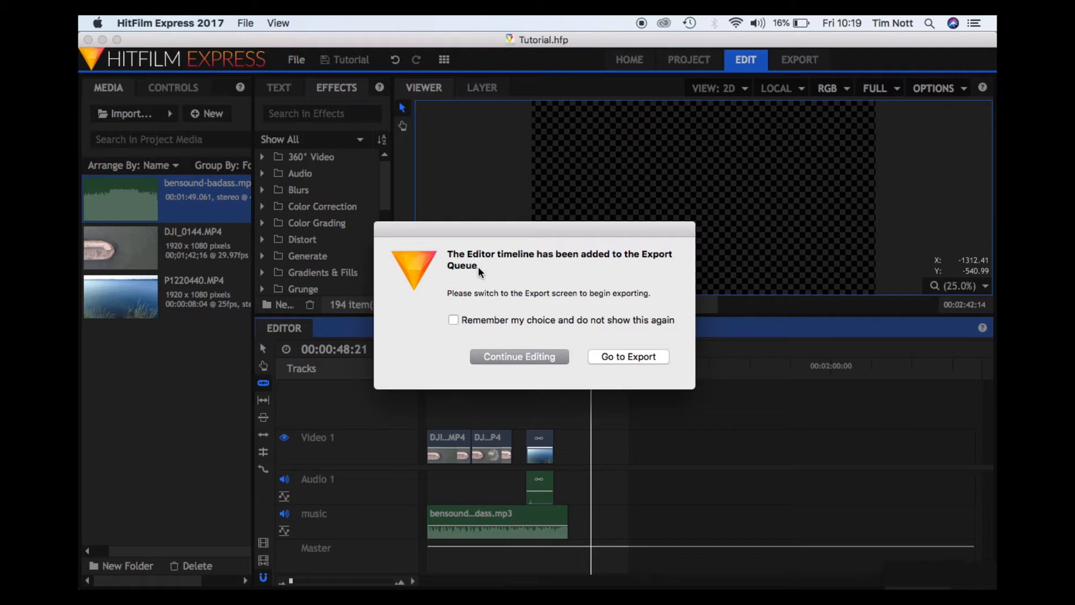
{"action": "left_click", "coordinate": [651, 356]}
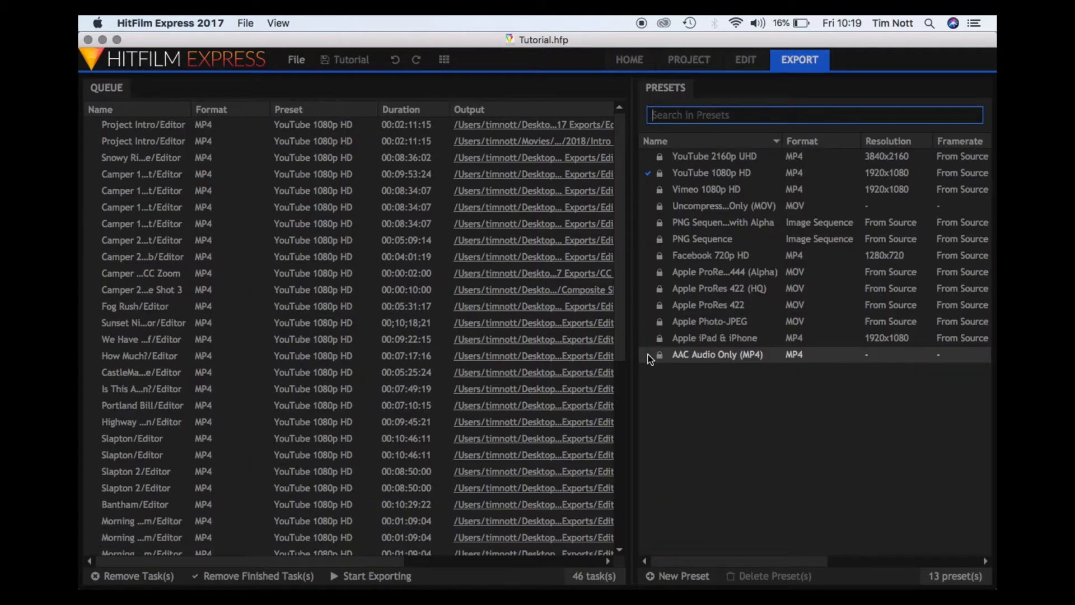
Review the Tutorial/Editor task at the end of the queue and start exporting it with the YouTube 1080p HD preset
{"action": "scroll", "coordinate": [391, 419], "scroll_direction": "down", "scroll_amount": 7}
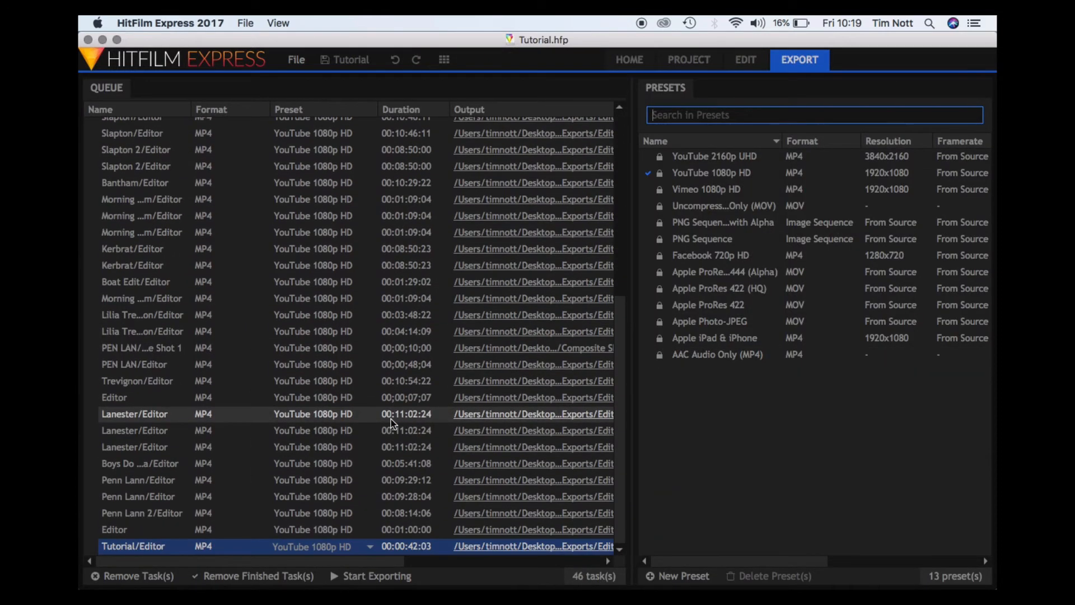
{"action": "scroll", "coordinate": [391, 419], "scroll_direction": "right", "scroll_amount": 5}
{"action": "scroll", "coordinate": [391, 419], "scroll_direction": "left", "scroll_amount": 5}
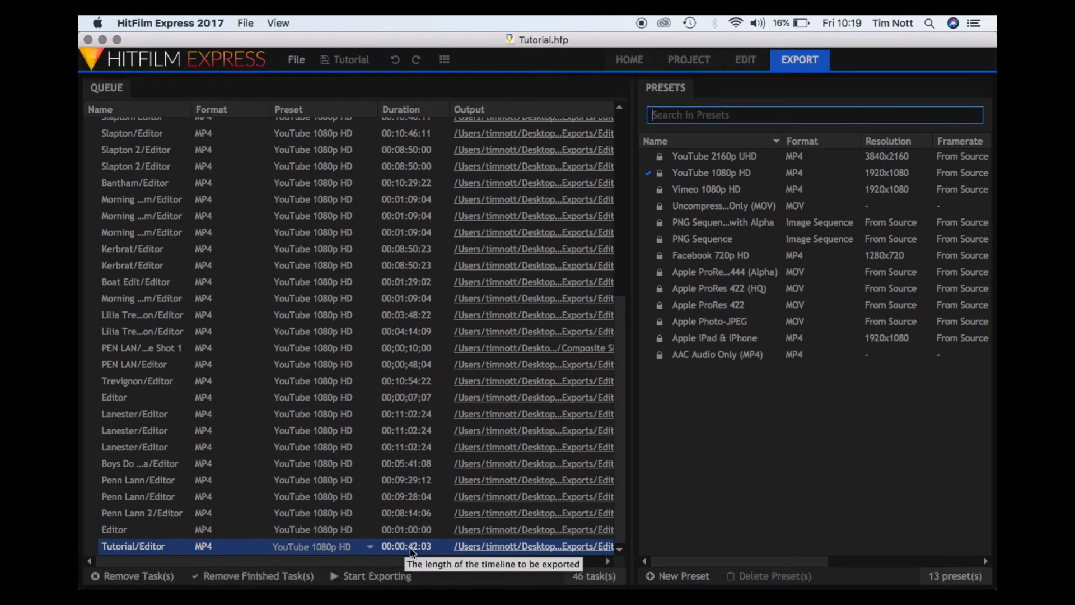
{"action": "scroll", "coordinate": [415, 549], "scroll_direction": "right", "scroll_amount": 10}
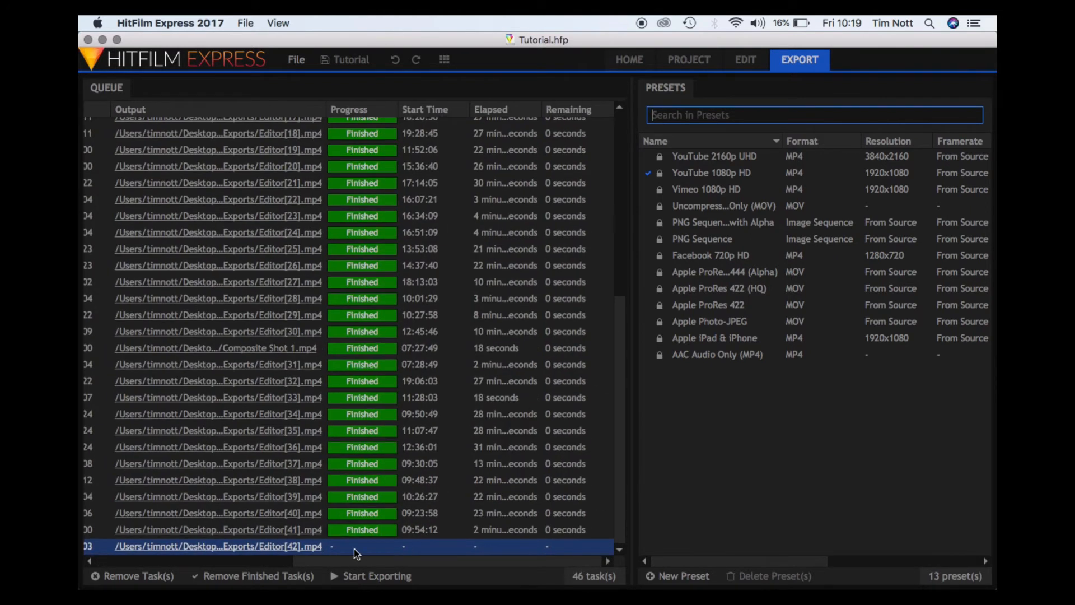
{"action": "left_click", "coordinate": [370, 578]}
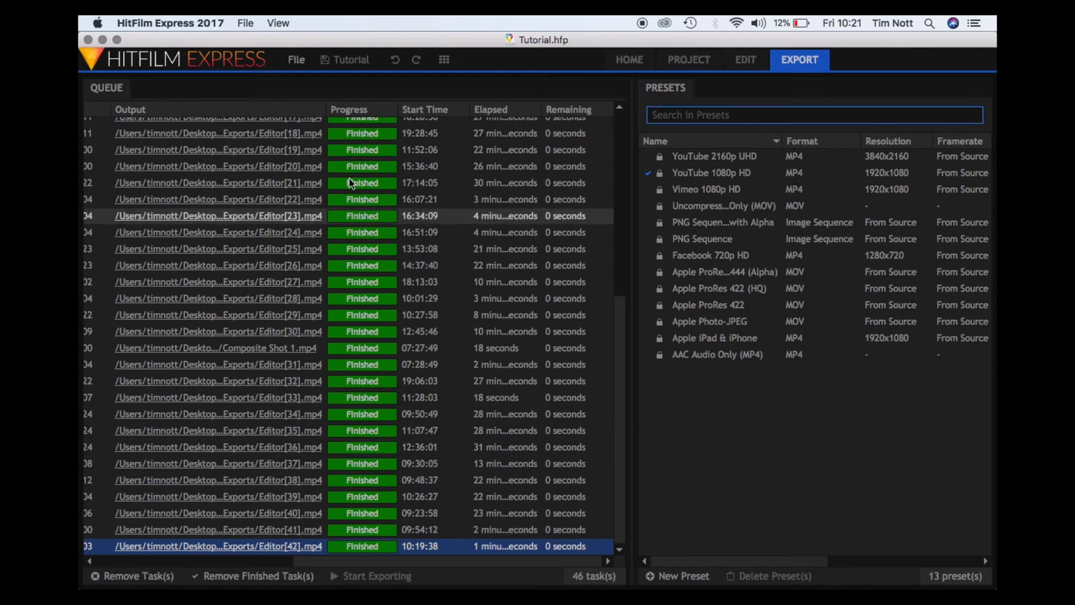
Widen the queue's Output column to show full paths and open the folder containing the exported Editor[42].mp4 in Finder
{"action": "left_click_drag", "start_coordinate": [327, 109], "coordinate": [547, 122]}
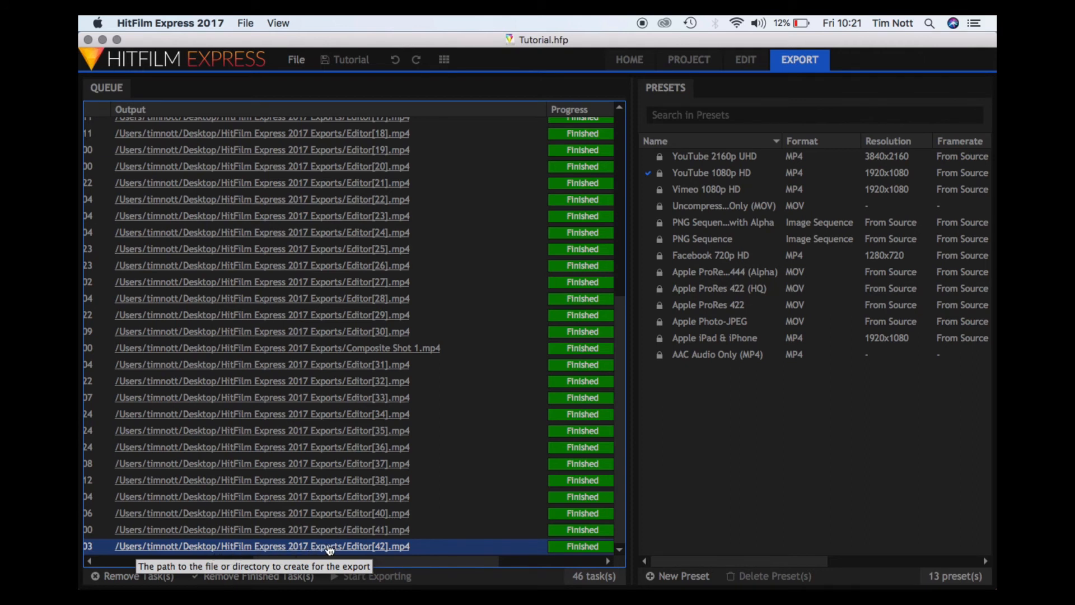
{"action": "left_click", "coordinate": [307, 548]}
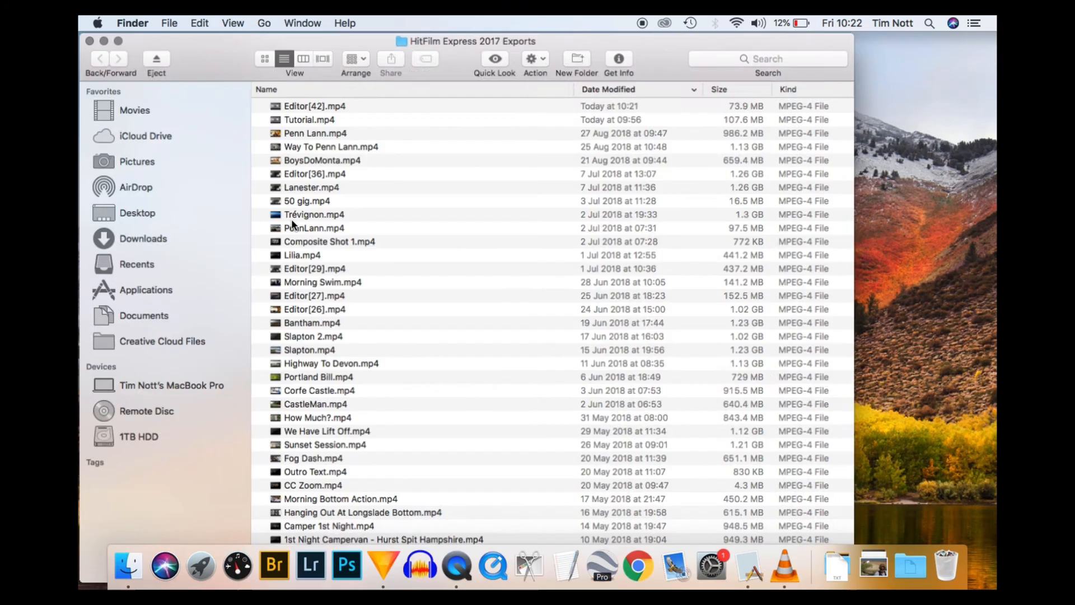
Rename Editor[42].mp4 to Tutorial 2.mp4 and play the renamed video in VLC
{"action": "left_click", "coordinate": [299, 108]}
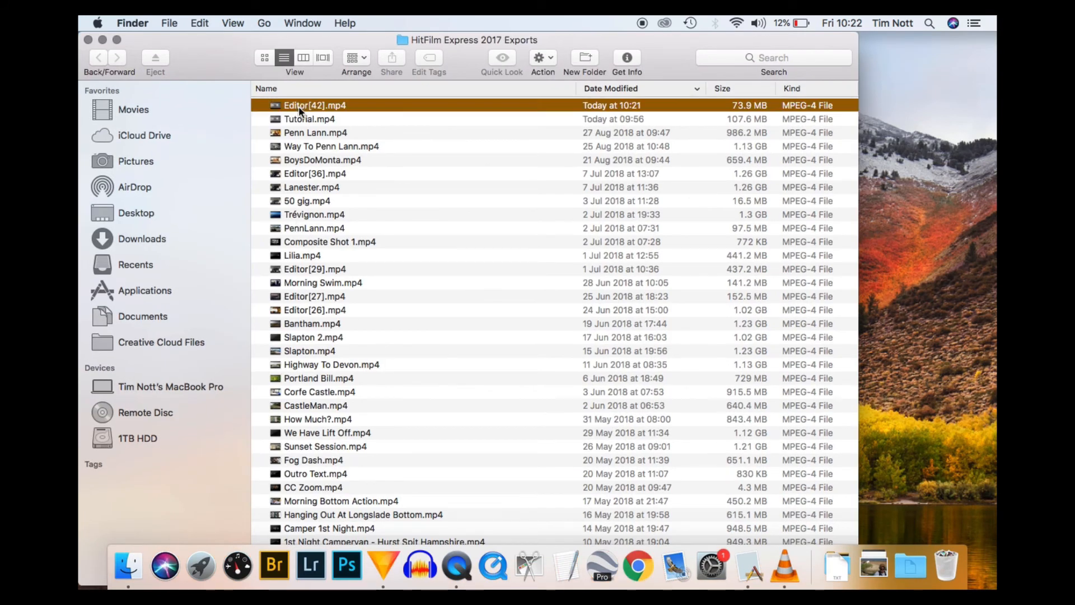
{"action": "left_click", "coordinate": [298, 108]}
{"action": "type", "text": "Tut"}
{"action": "type", "text": "oriL"}
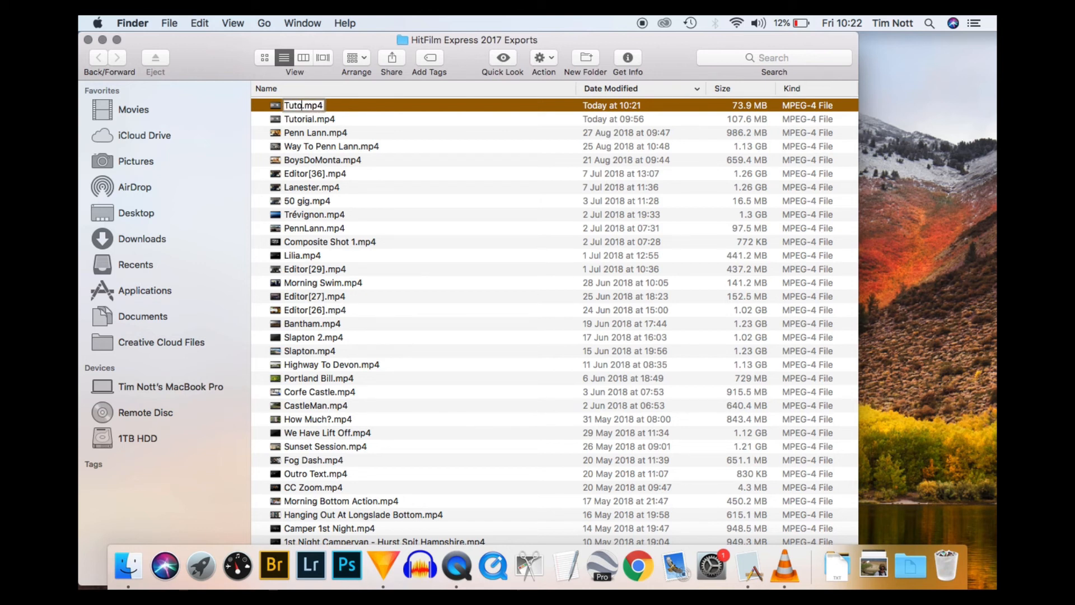
{"action": "key", "text": "BackSpace"}
{"action": "type", "text": "al 2"}
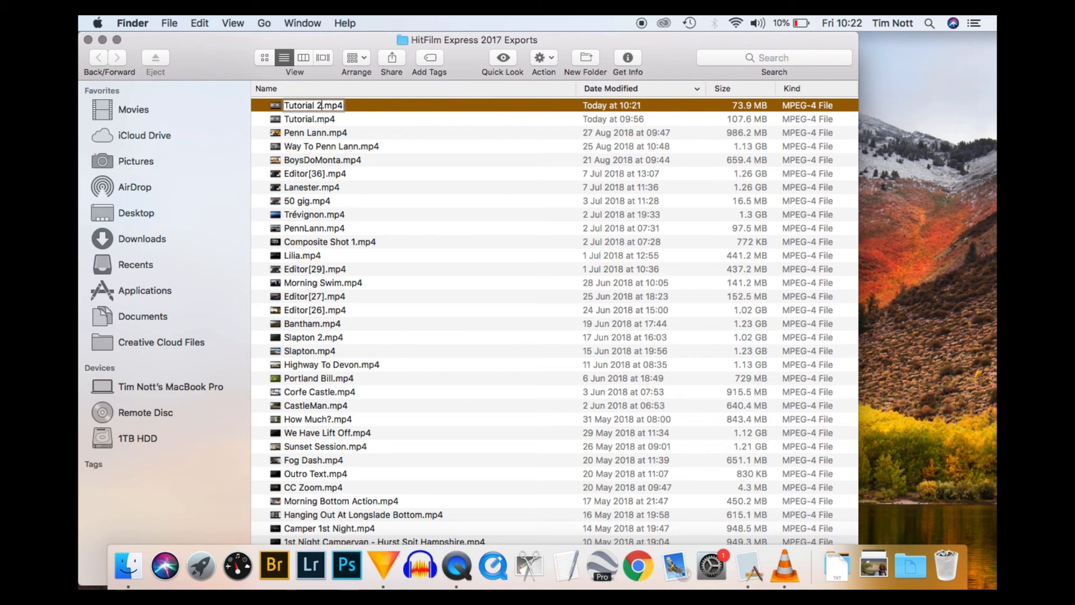
{"action": "key", "text": "Return"}
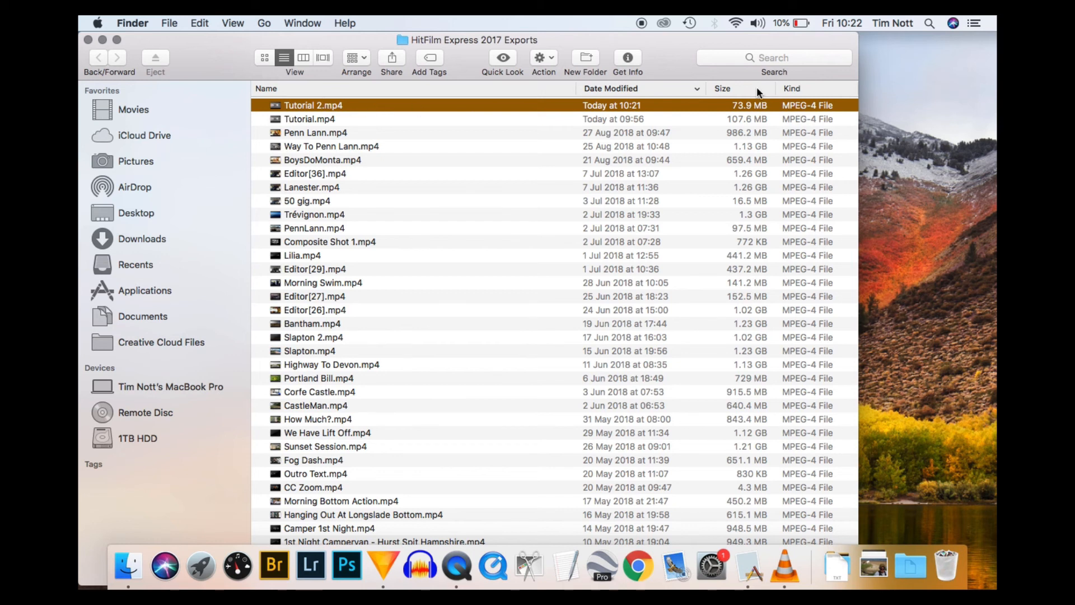
{"action": "double_click", "coordinate": [404, 110]}
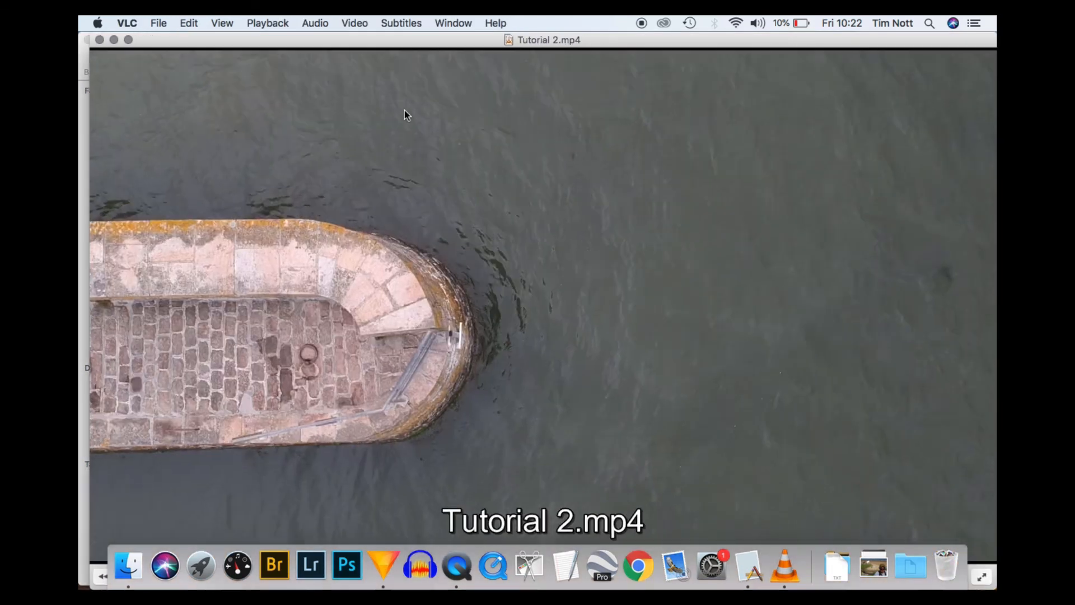